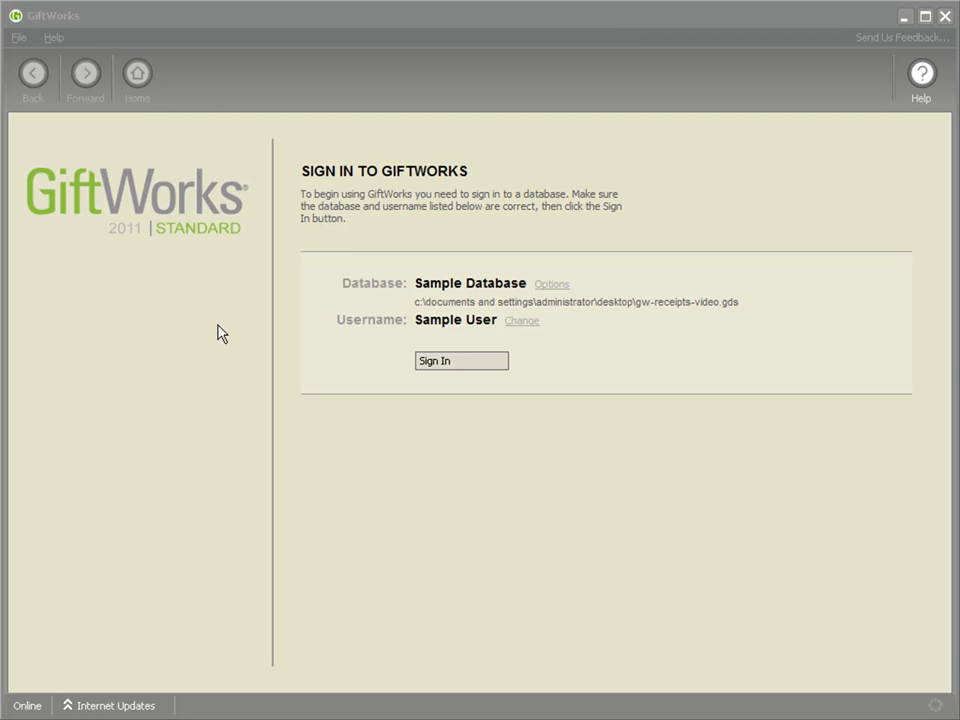
Step: Sign in to the Sample Database and open the year-end receipt donor's $500.00 gift from the donation list
left_click(450, 366)
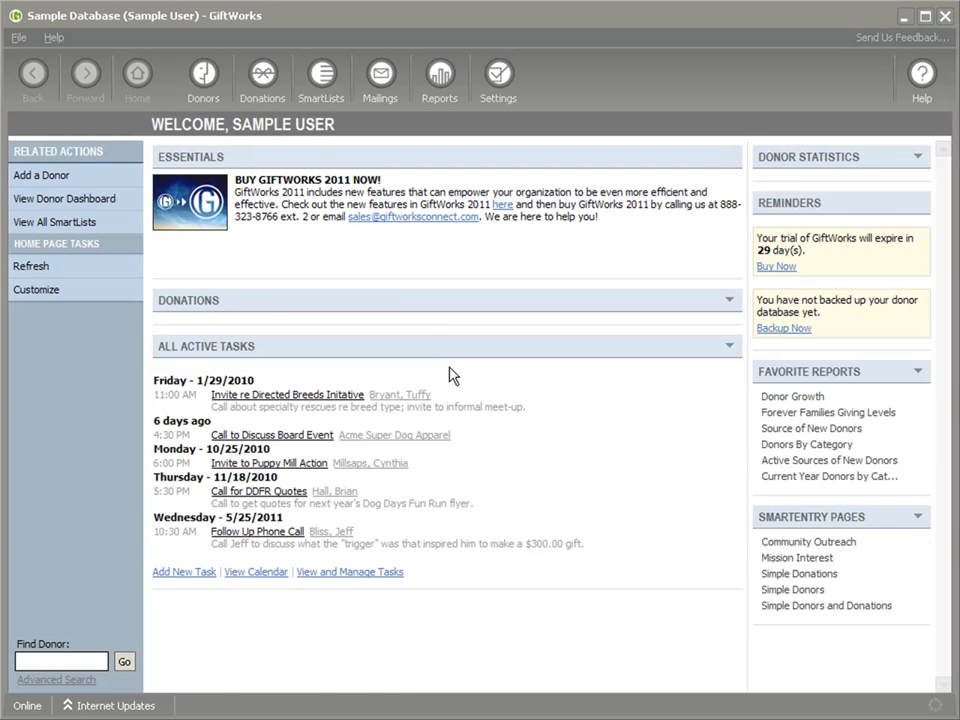
mouse_move(411, 377)
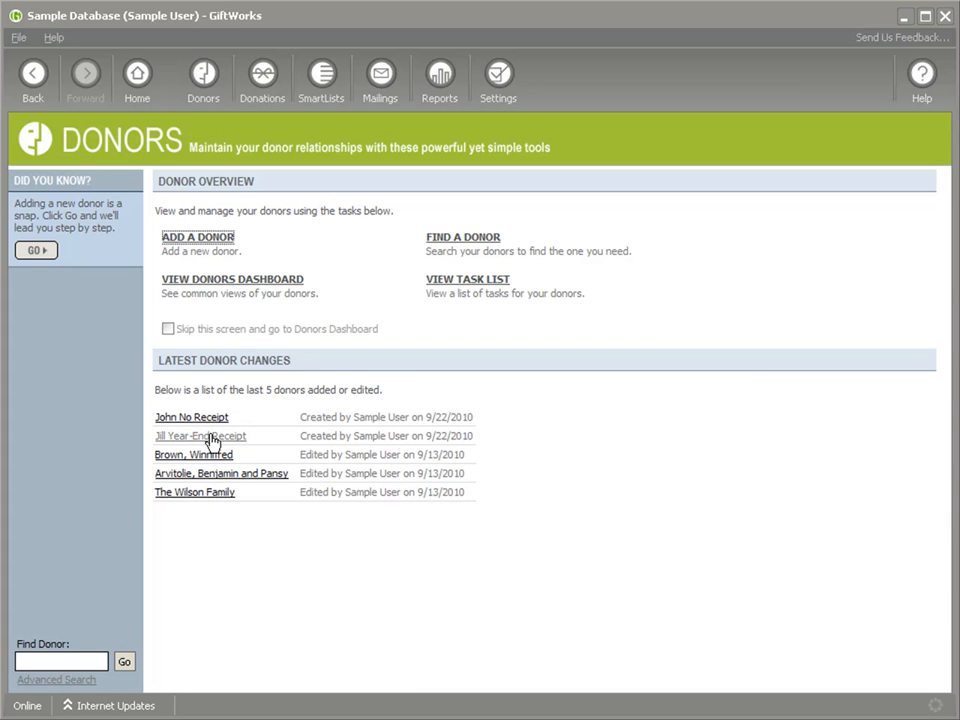
left_click(198, 437)
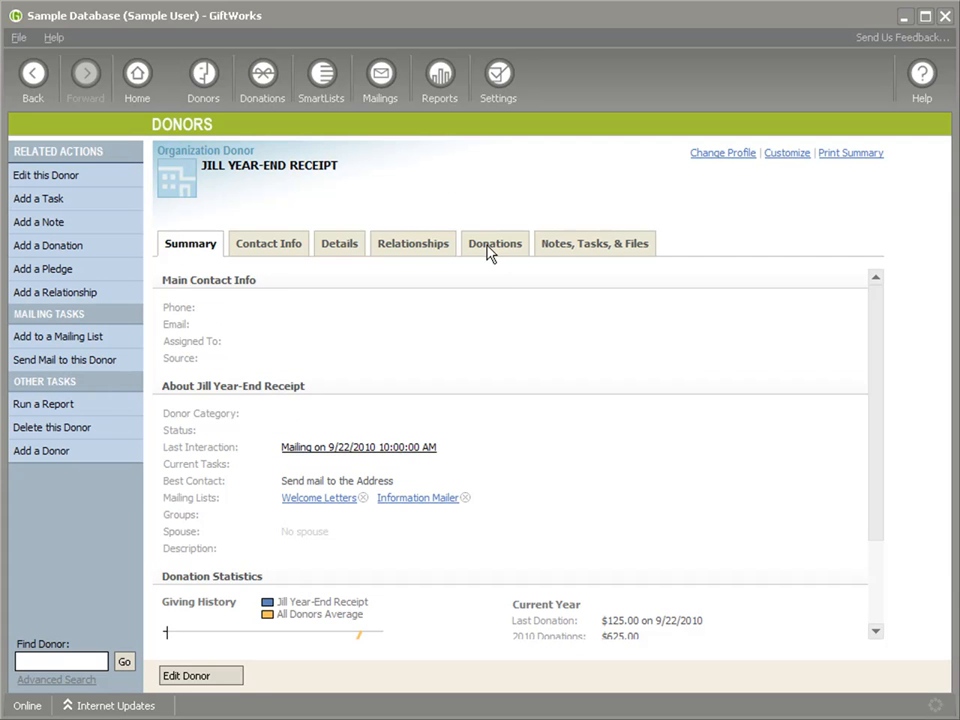
left_click(488, 247)
left_click(527, 519)
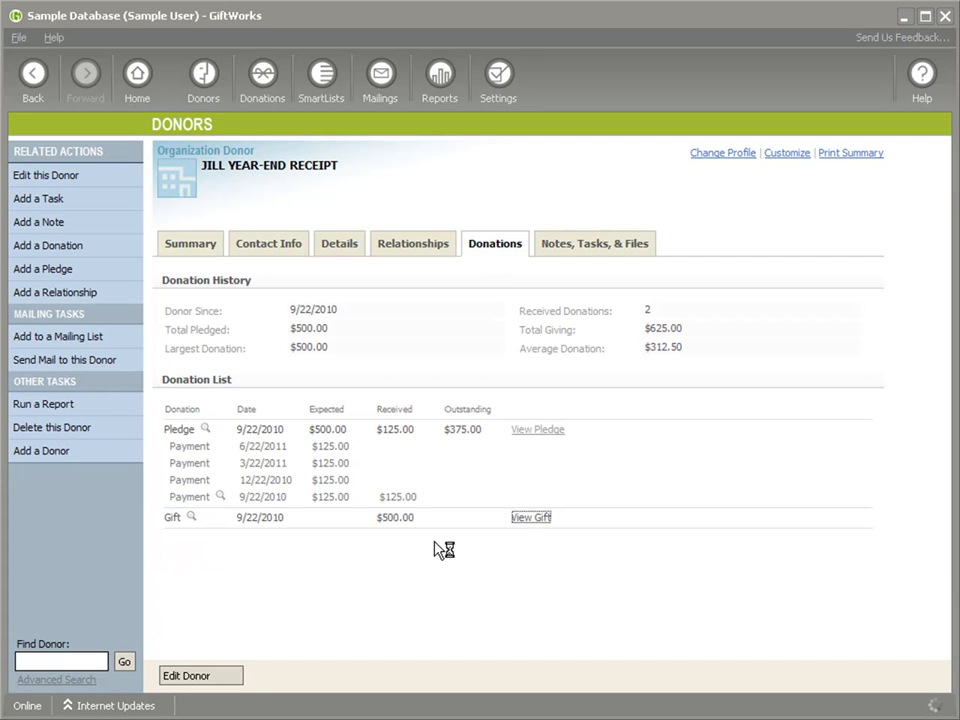
Step: View the receipt already sent for the $500.00 gift and examine its status line and donation table
scroll(378, 565, "down", 3)
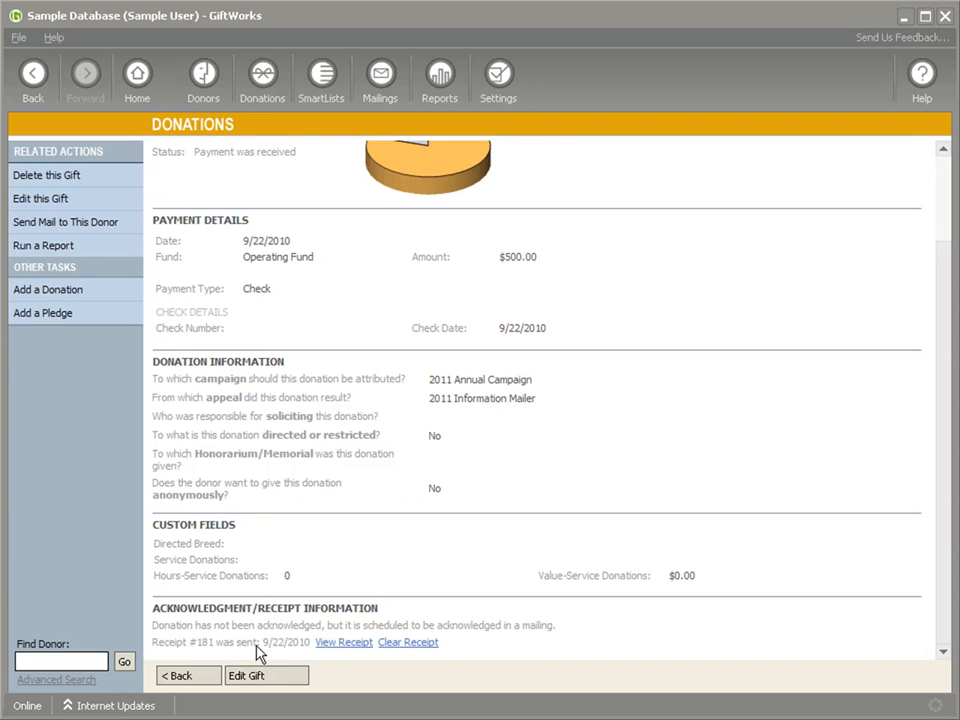
left_click(329, 645)
double_click(415, 555)
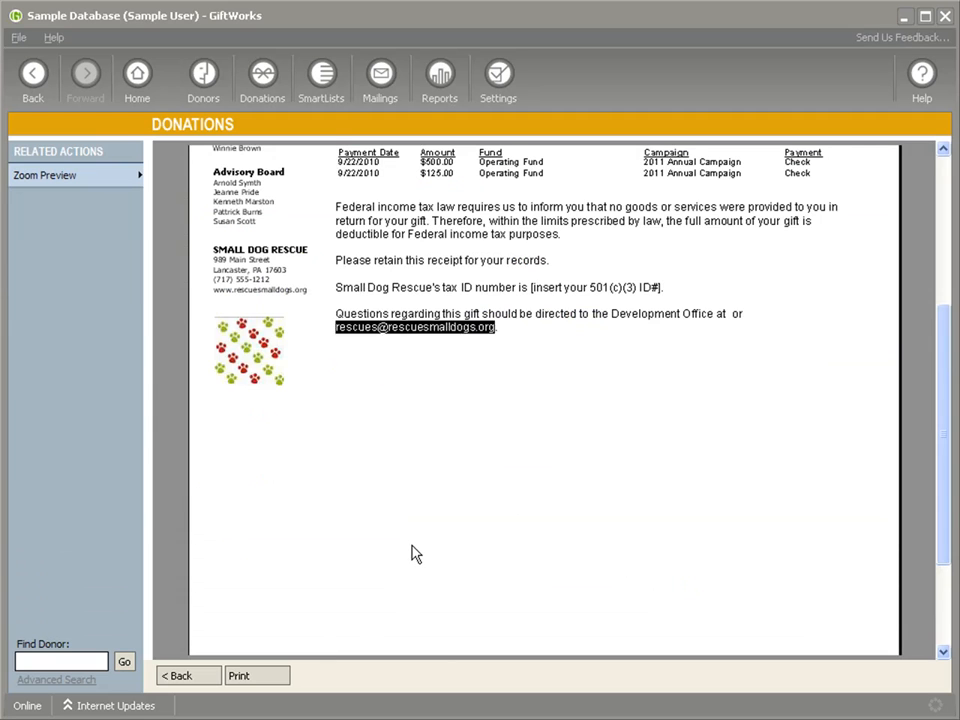
scroll(415, 553, "up", 2)
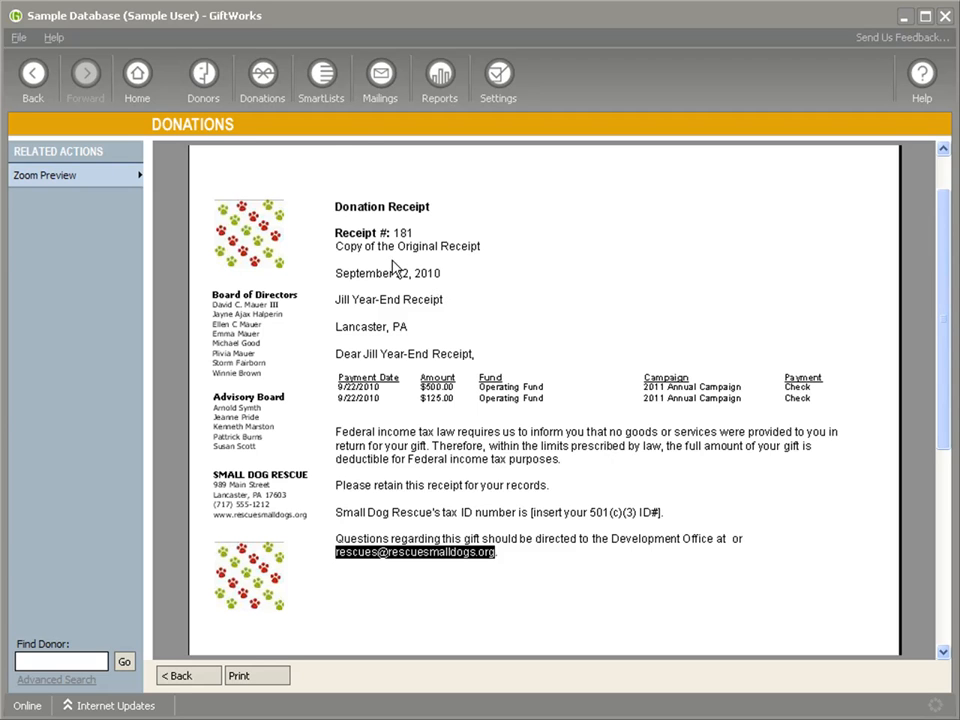
Step: Open the Special Gift Receipt template from the letter library's receipts for editing
left_click(378, 100)
left_click(68, 348)
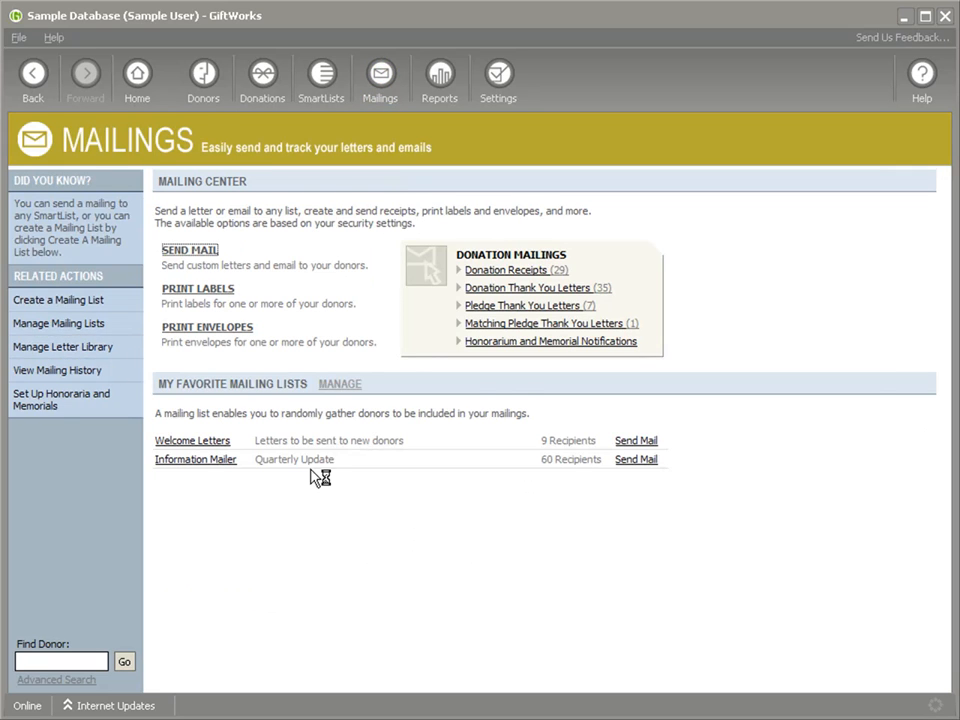
scroll(320, 460, "down", 1)
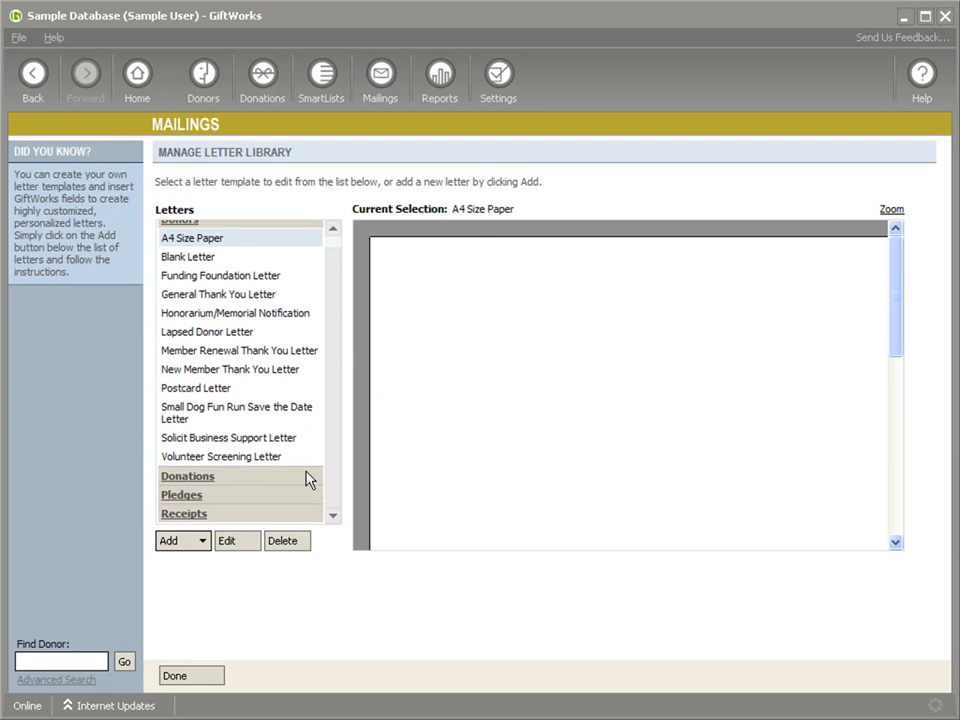
left_click(165, 515)
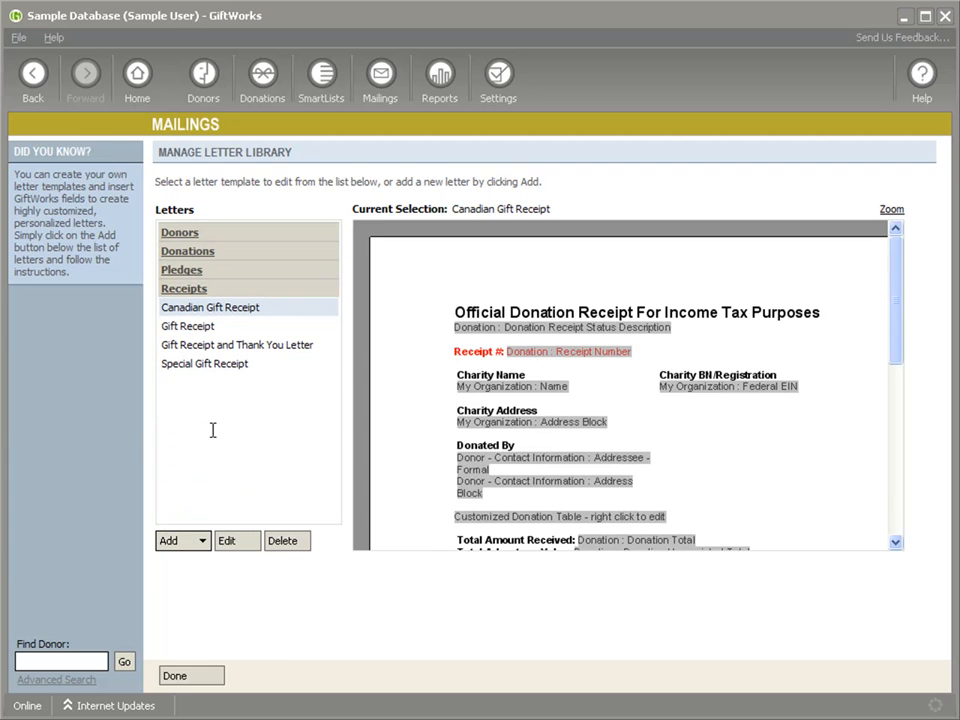
left_click(197, 366)
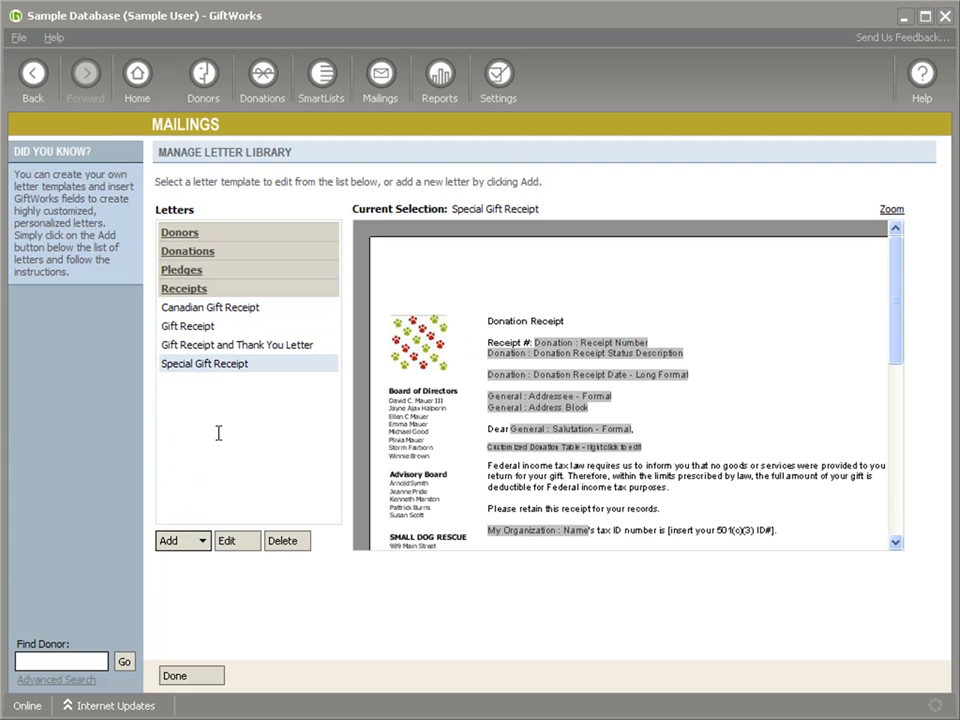
left_click(230, 540)
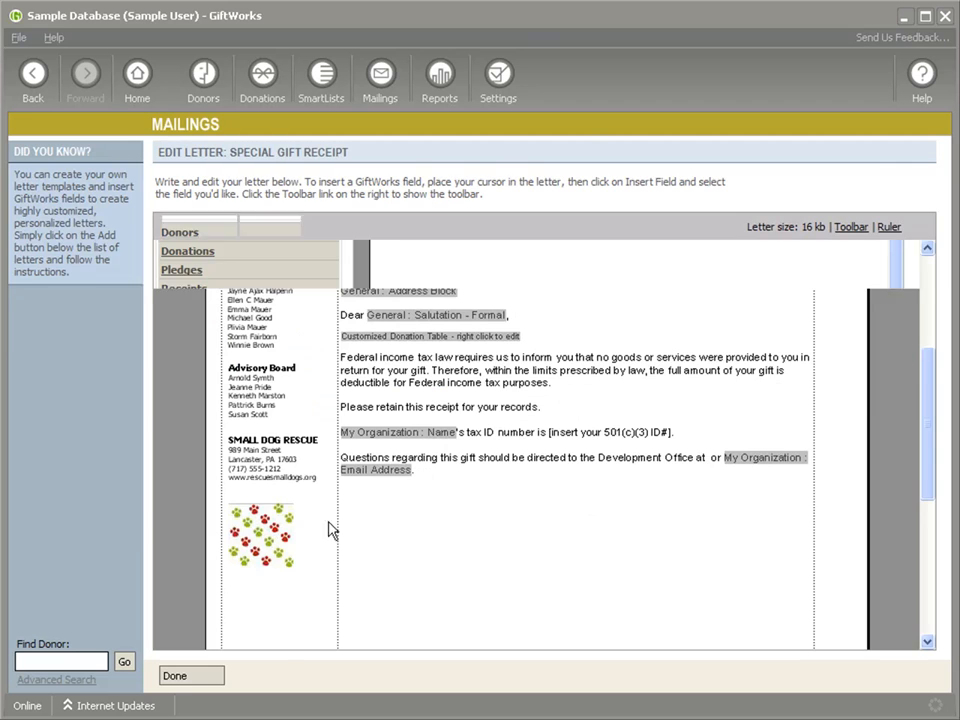
Step: Look through the donation fields available for insertion into the receipt letter, including Donation Receipt Status Description
left_click_drag(923, 400, 921, 290)
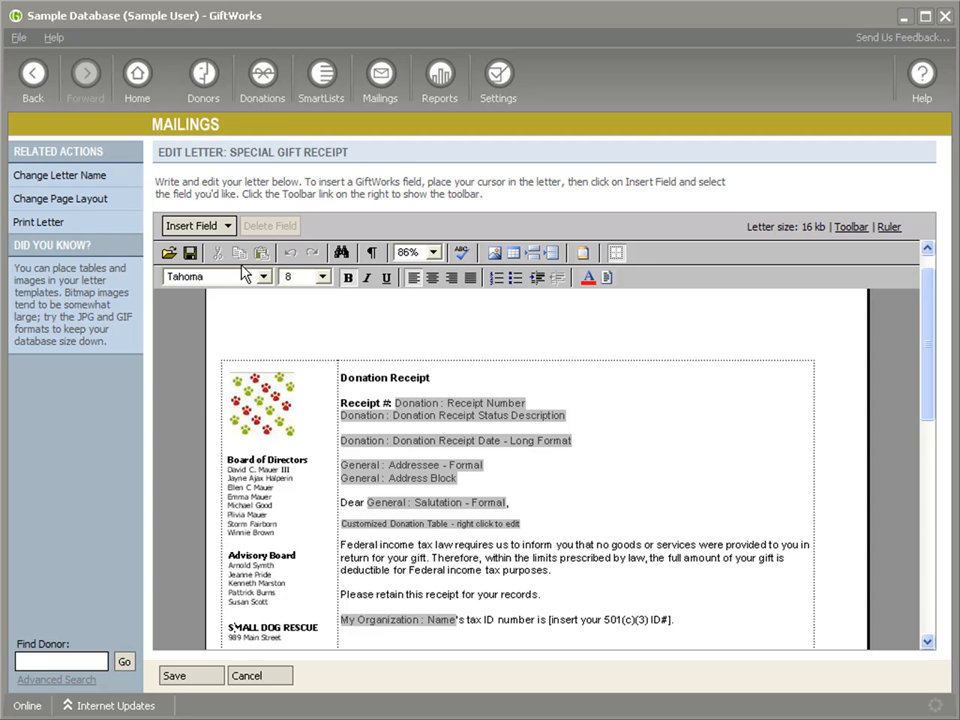
left_click(224, 226)
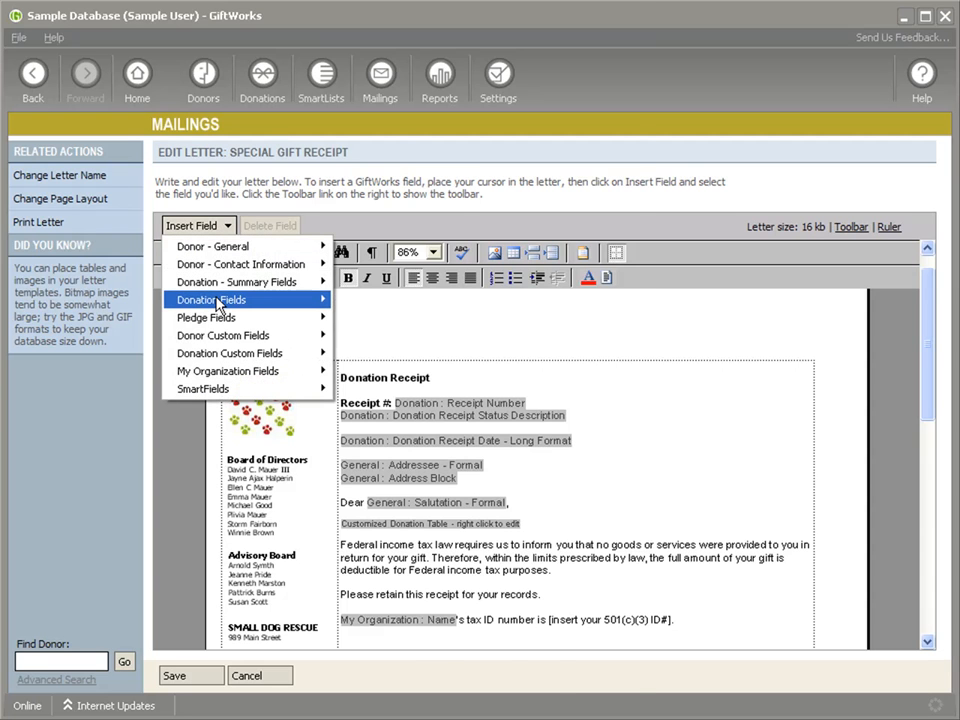
mouse_move(218, 304)
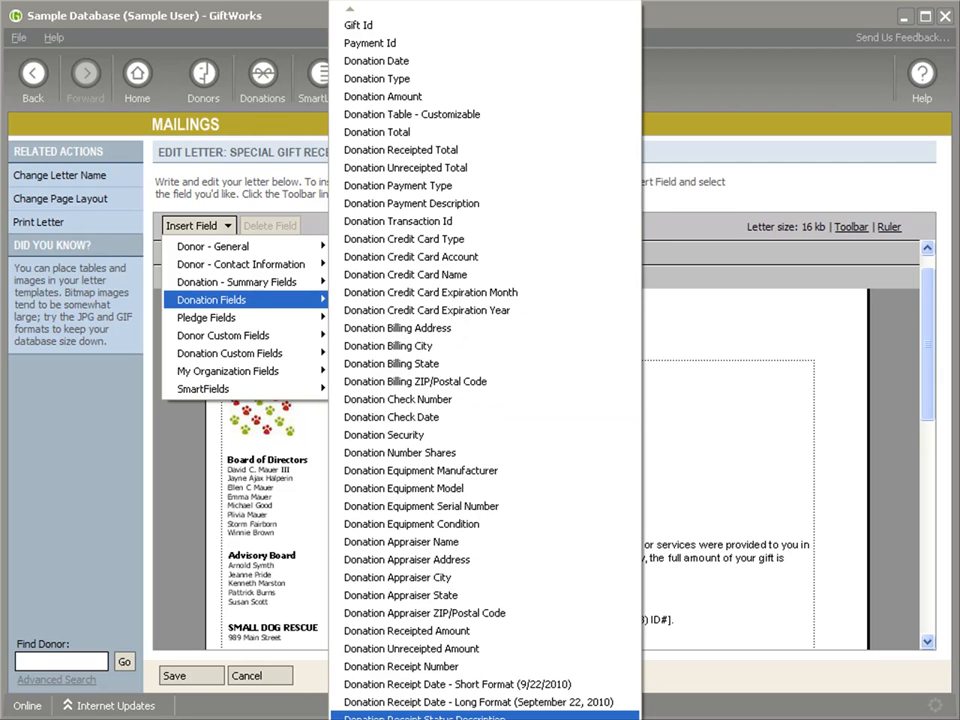
left_click(671, 497)
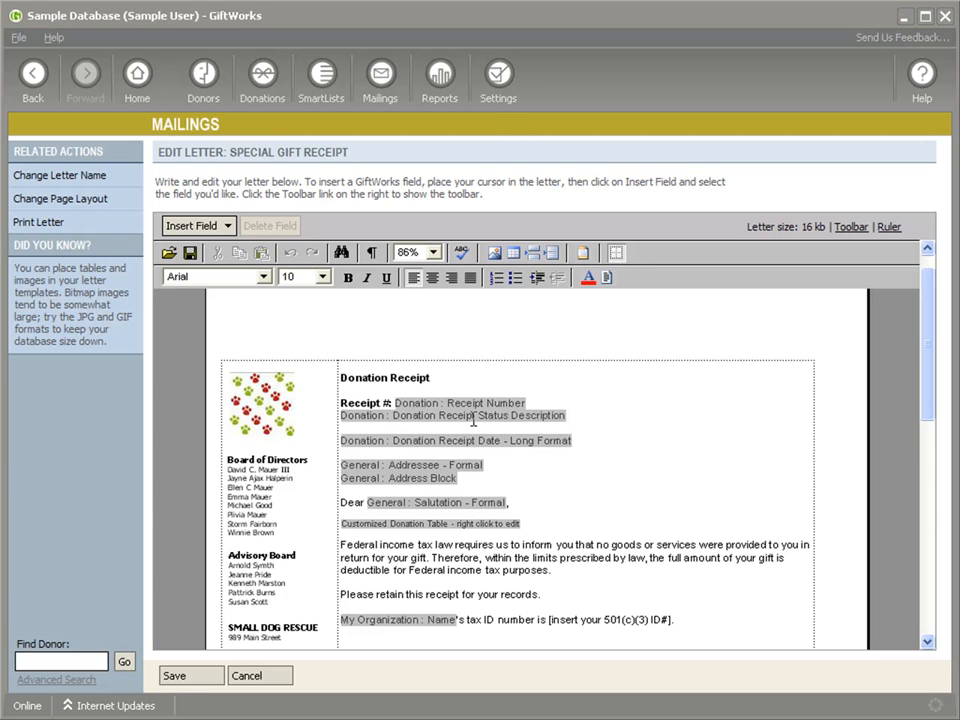
Step: Leave the letter template without keeping edits and open the receipt options in the accounting settings
left_click(497, 100)
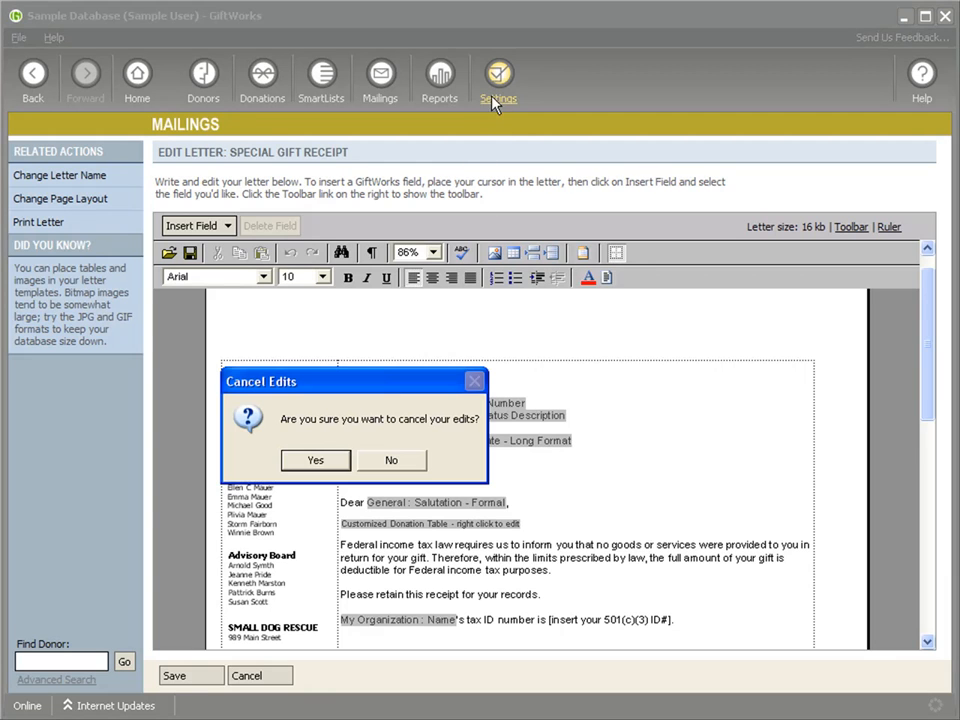
left_click(316, 460)
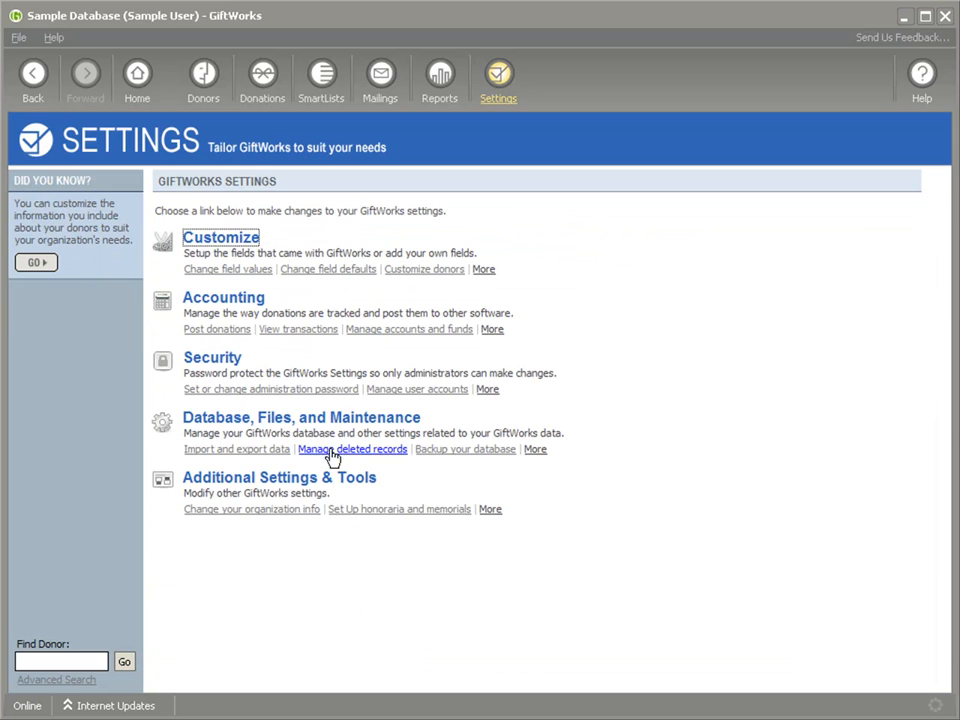
left_click(238, 304)
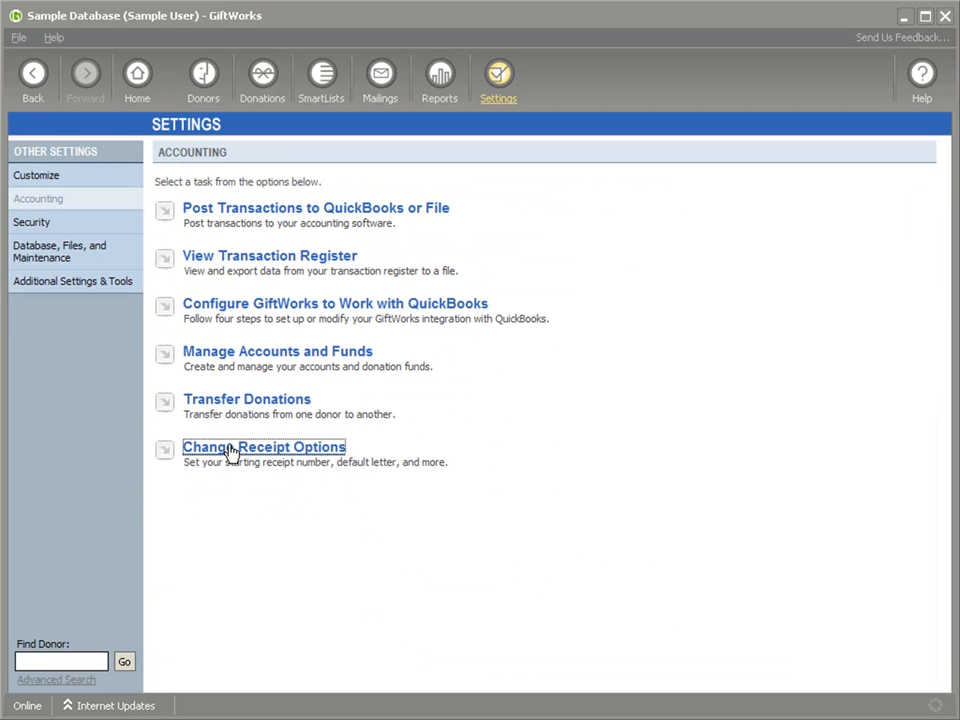
left_click(233, 450)
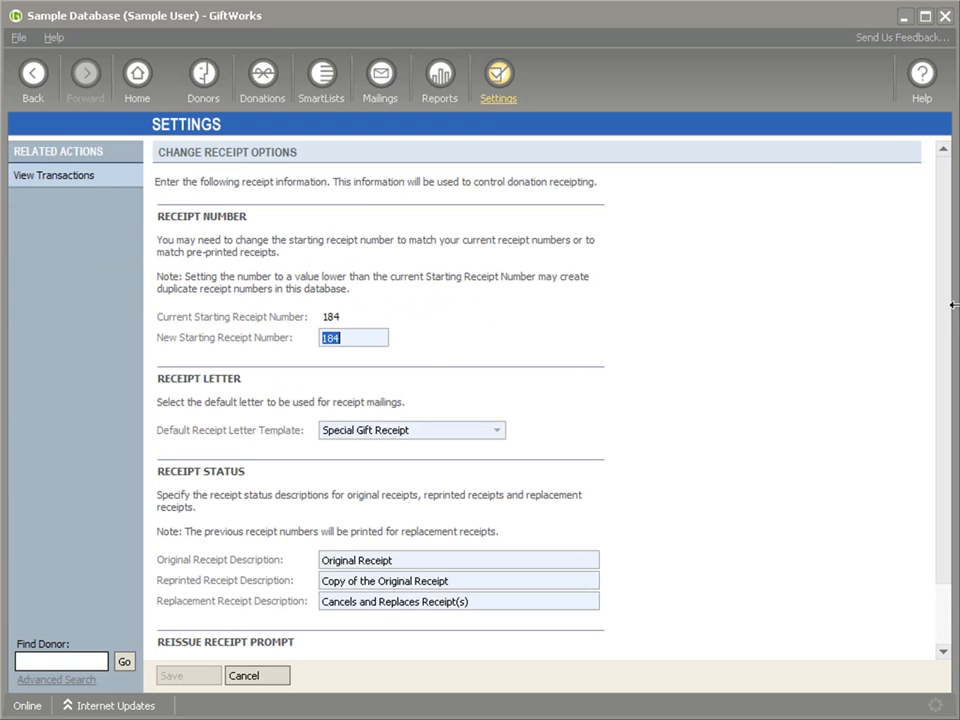
Step: Clear the original receipt description and remove "and Replaces" from the replacement receipt description
left_click_drag(947, 304, 941, 334)
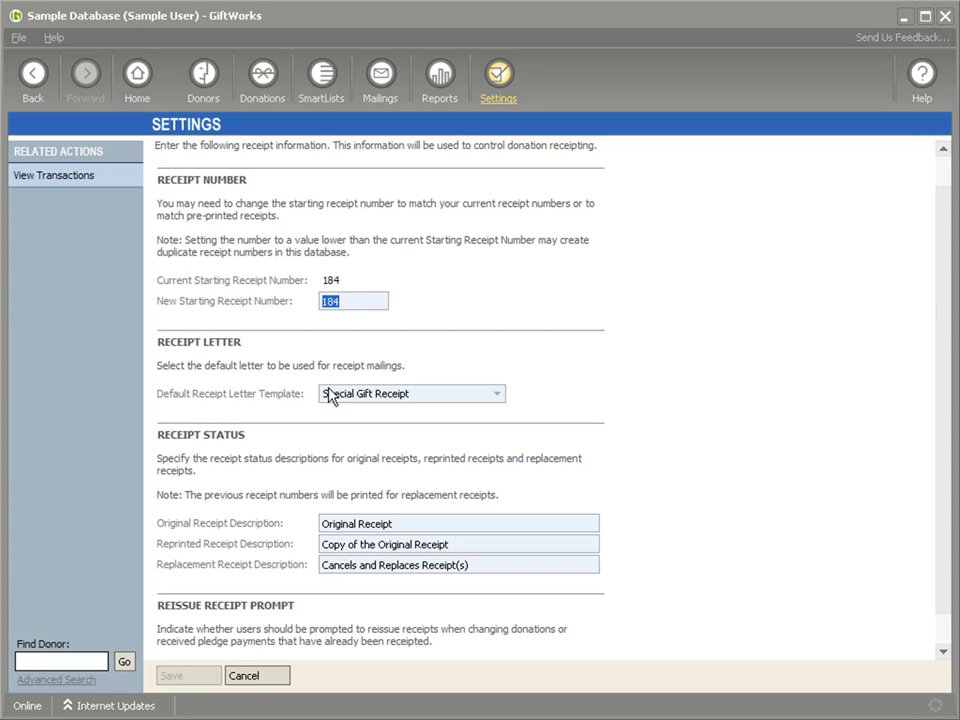
left_click_drag(936, 362, 939, 414)
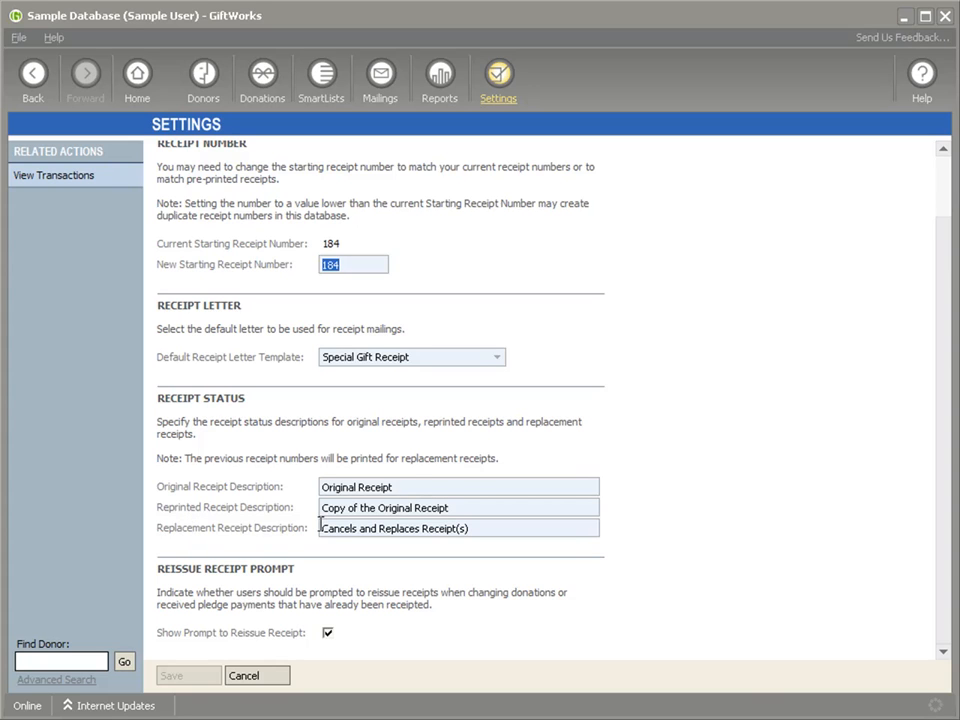
left_click_drag(416, 484, 321, 486)
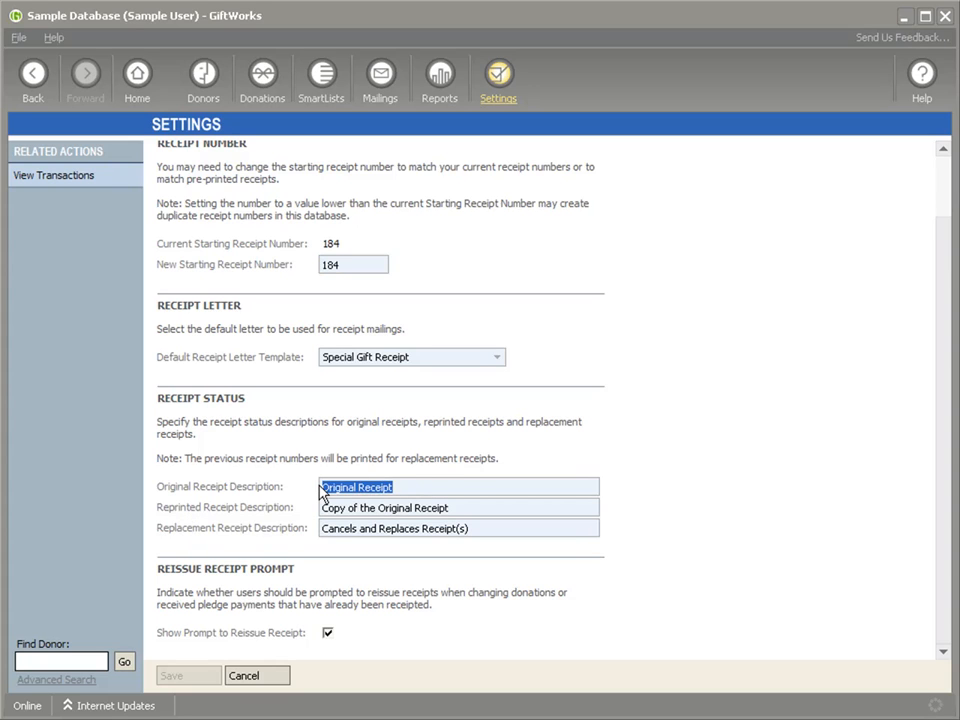
key("Delete")
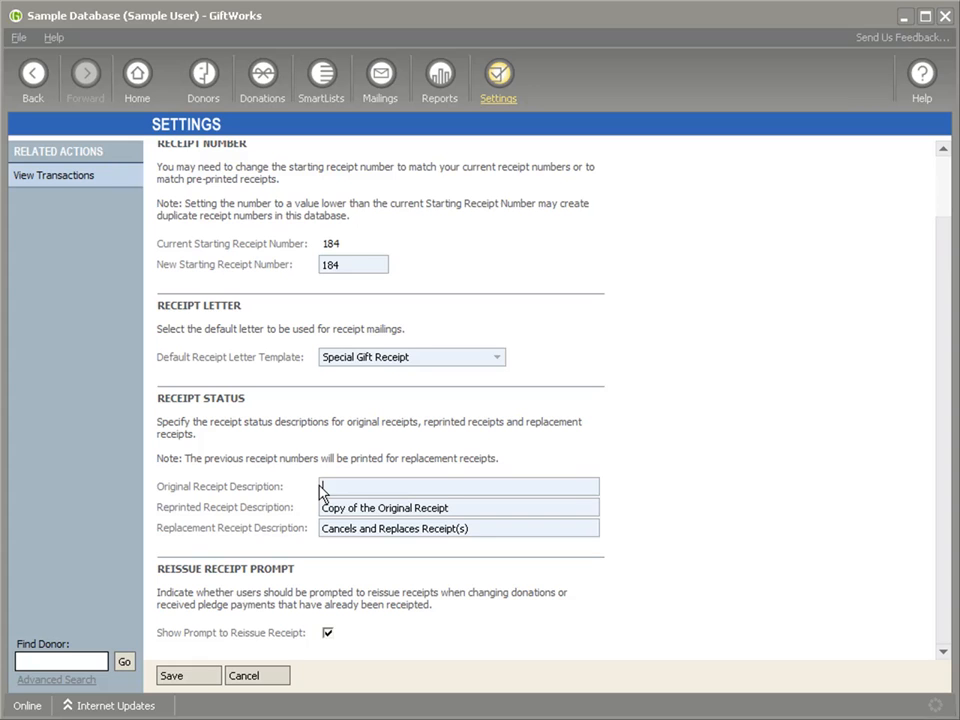
left_click_drag(360, 531, 420, 529)
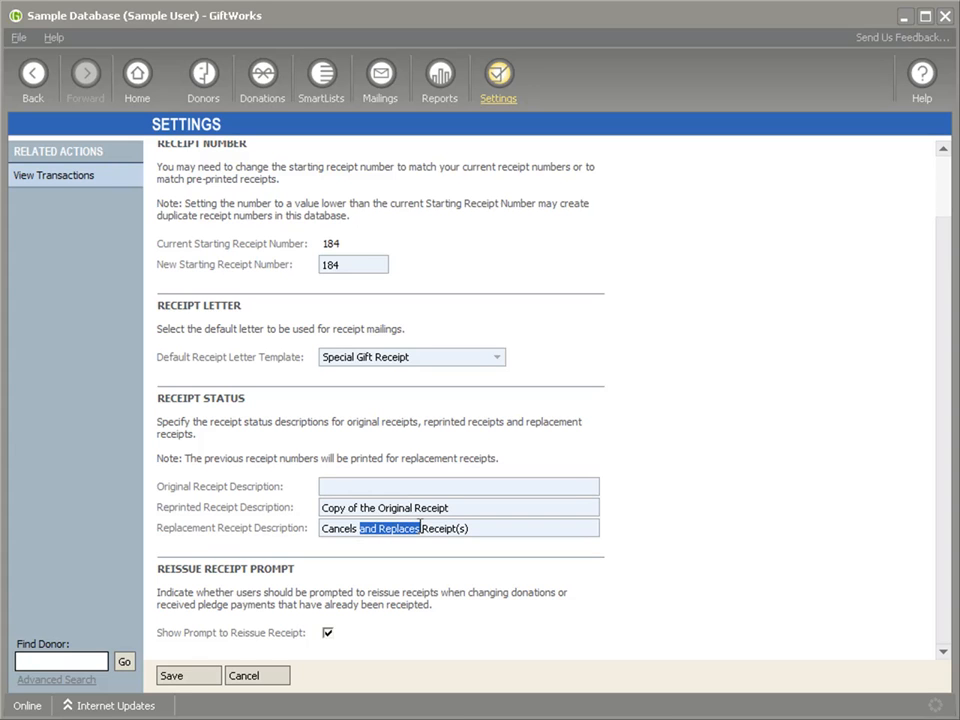
key("Delete")
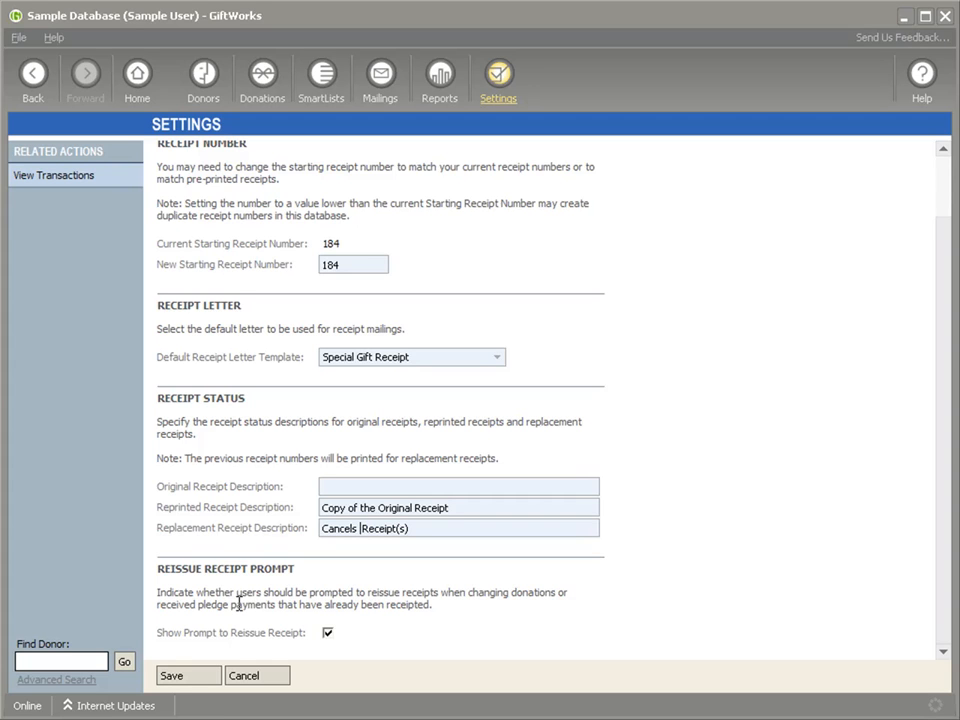
Step: Turn the prompt to reissue receipts off and on again, and discard the receipt option changes
left_click(328, 634)
left_click(329, 635)
left_click(266, 677)
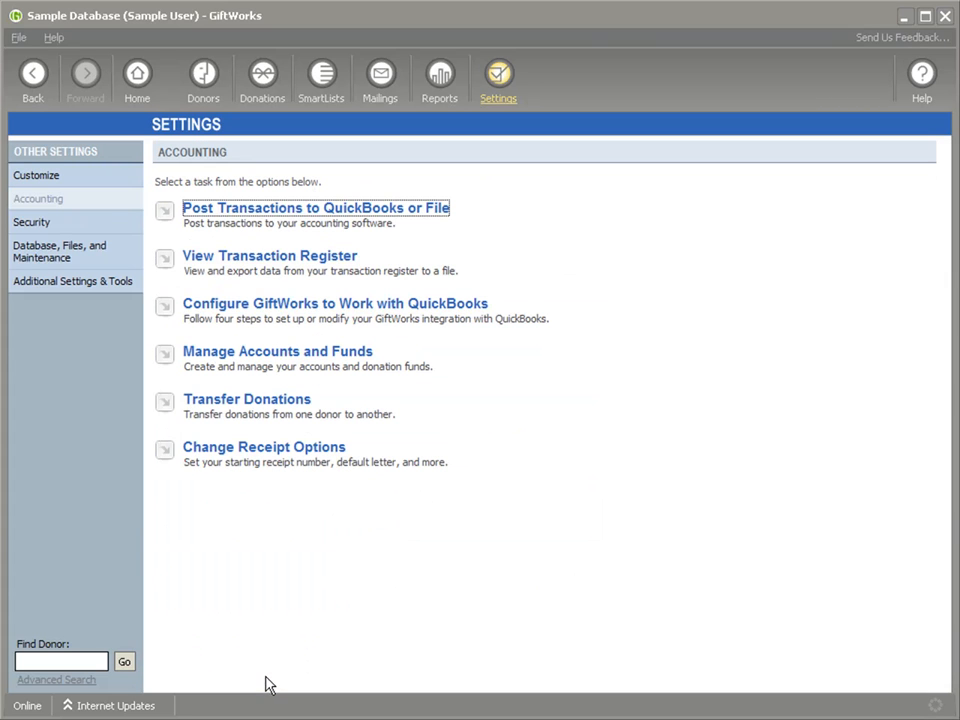
Step: Open the year-end receipt donor's $500.00 gift dated 9/22/2010 for editing
left_click(205, 100)
left_click(221, 438)
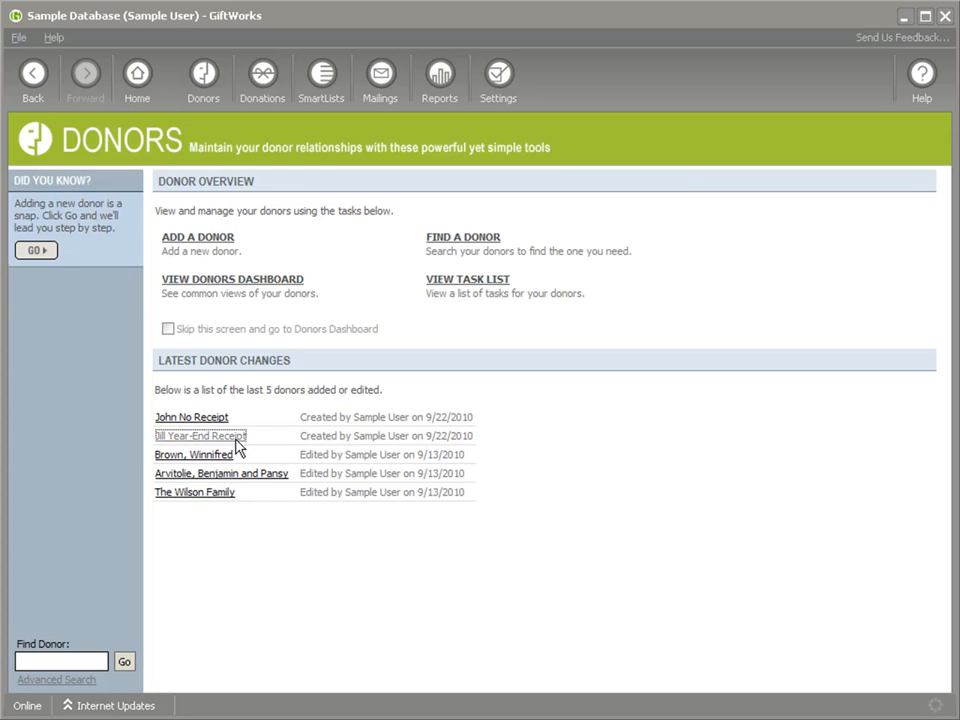
left_click(482, 250)
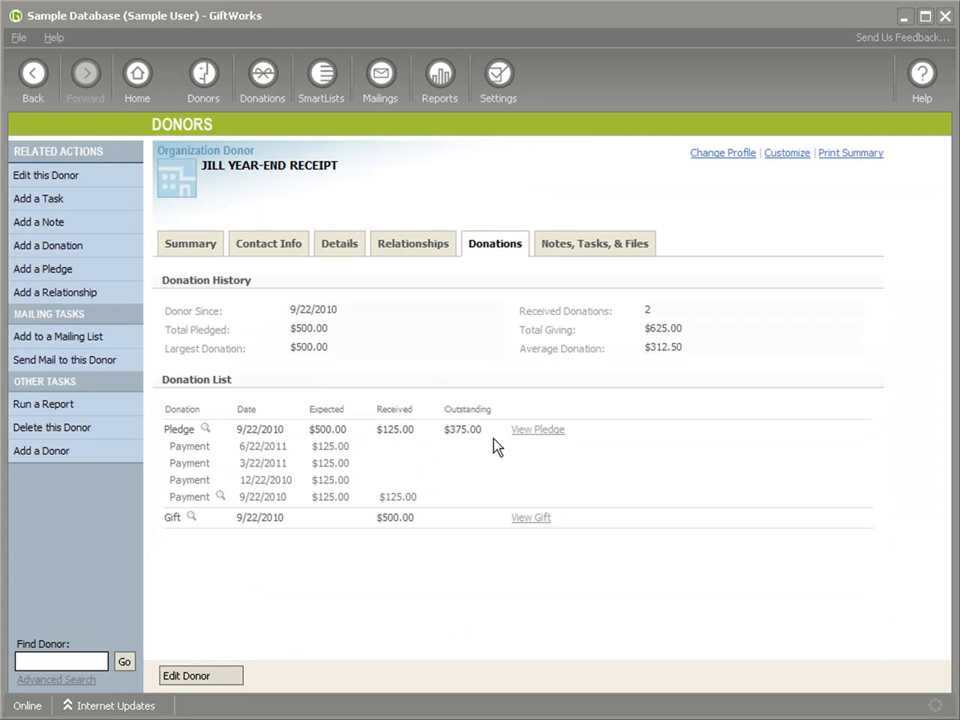
left_click(534, 519)
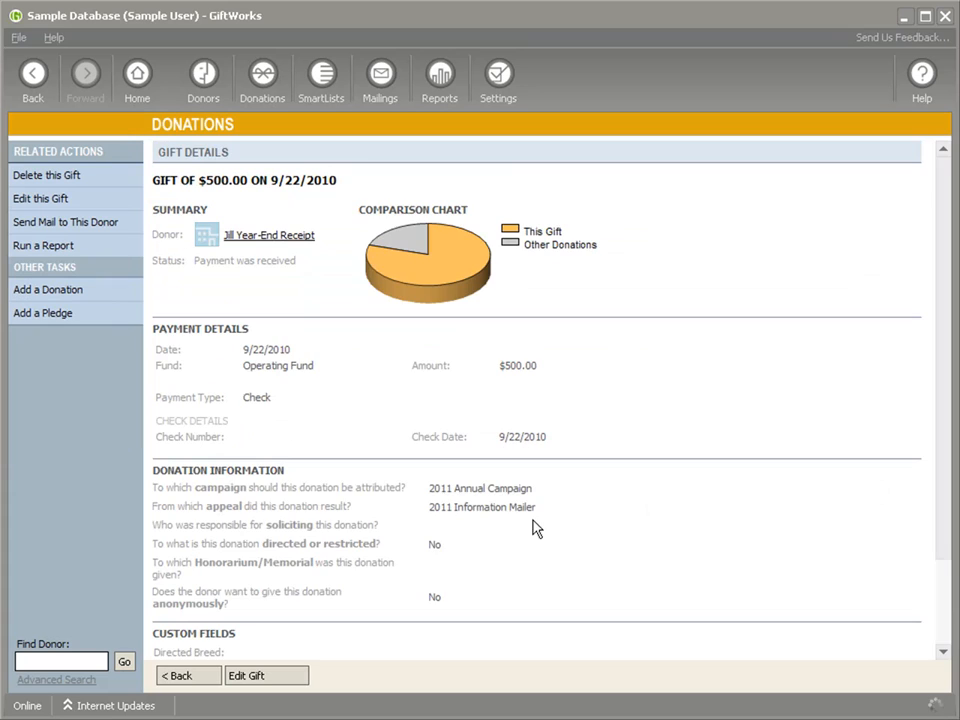
scroll(380, 530, "down", 3)
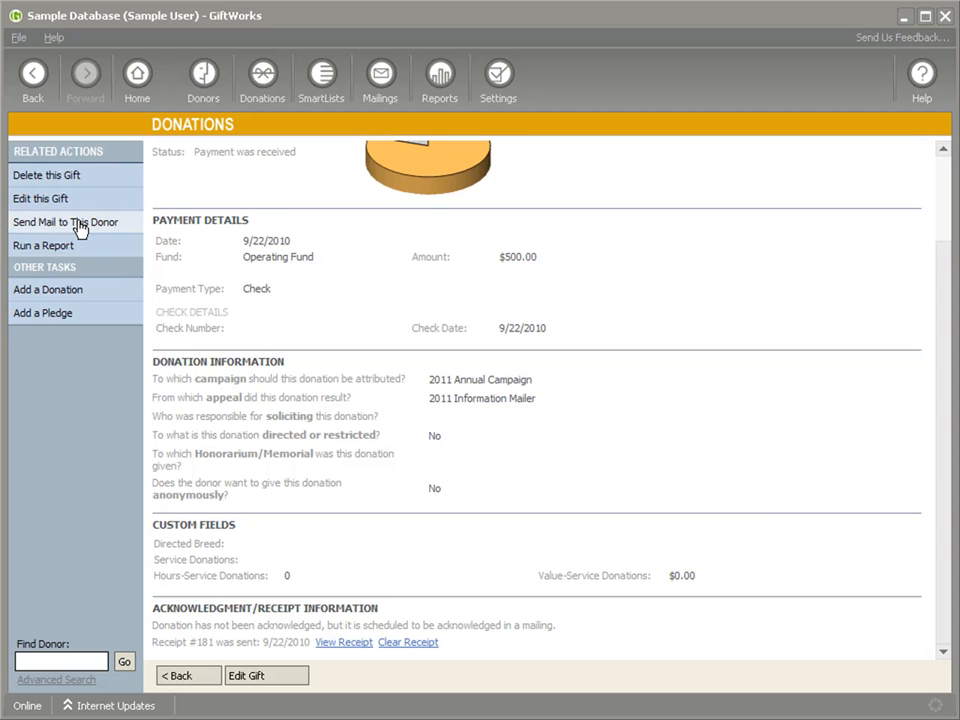
left_click(58, 200)
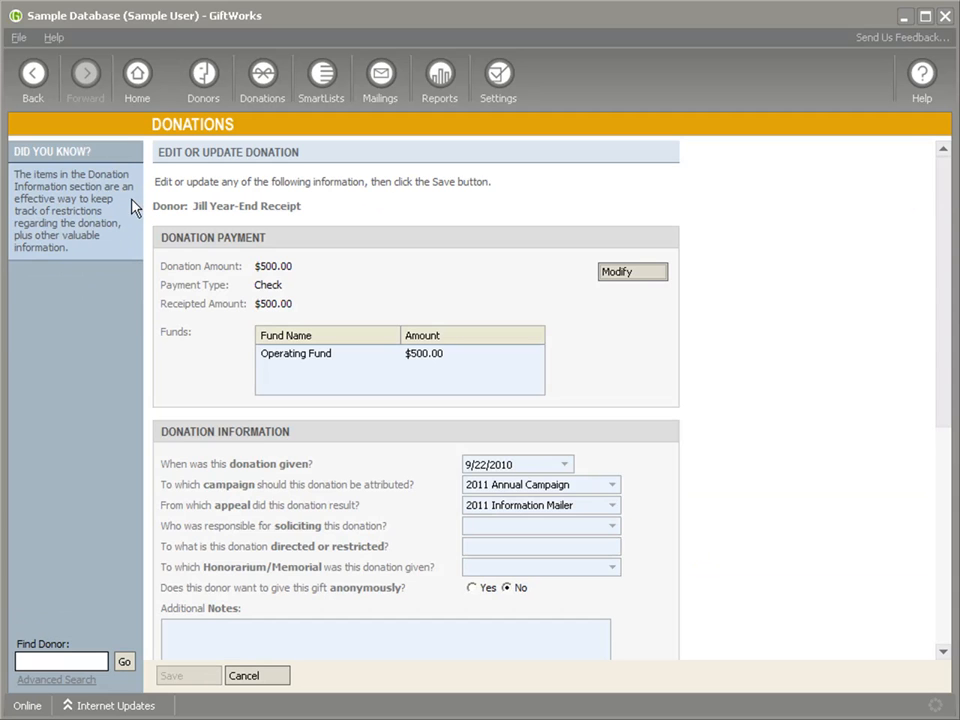
Step: Modify the gift payment to an amount of $600, keeping the check details as they are
left_click(628, 272)
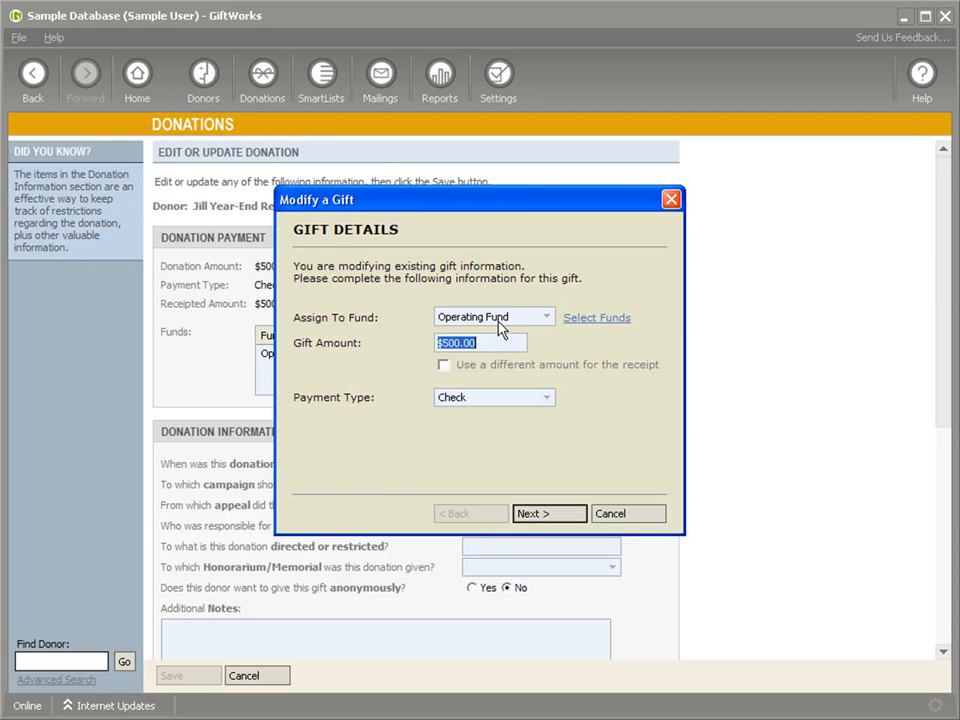
type("$600")
left_click(540, 512)
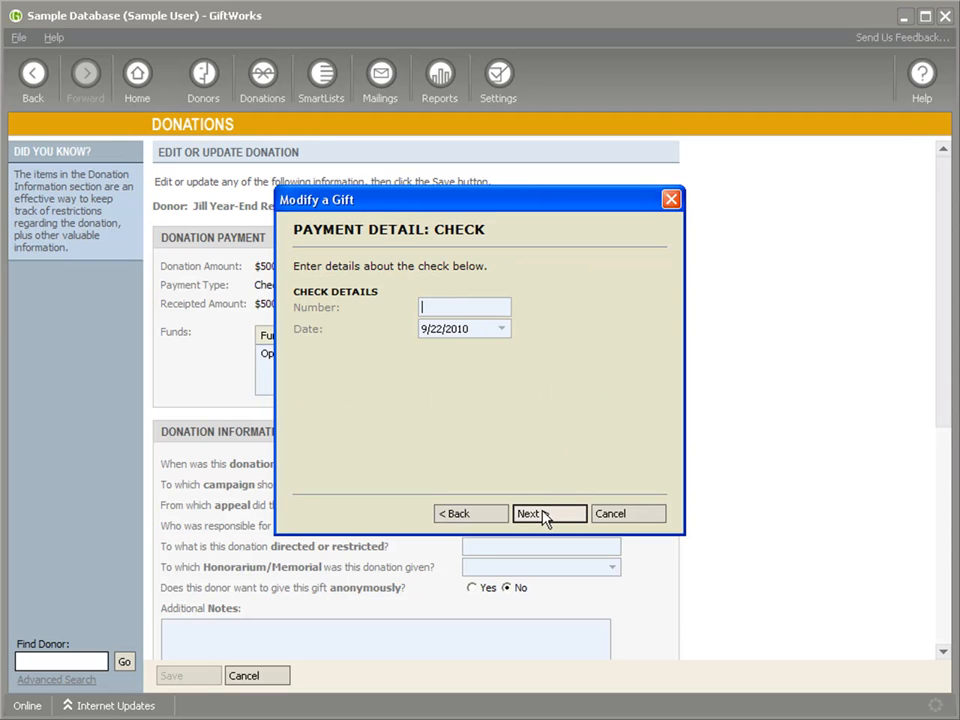
left_click(546, 514)
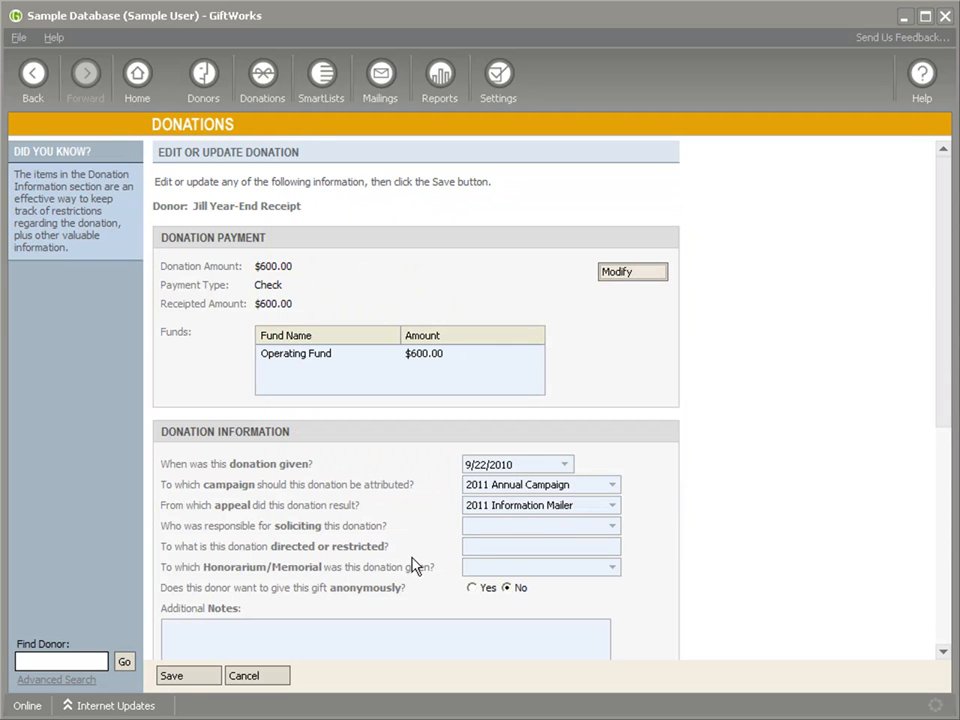
Step: Save the changed gift, clearing the receipt information for it and the $125.00 pledge payment, with the receipt set to reprint now
left_click(186, 678)
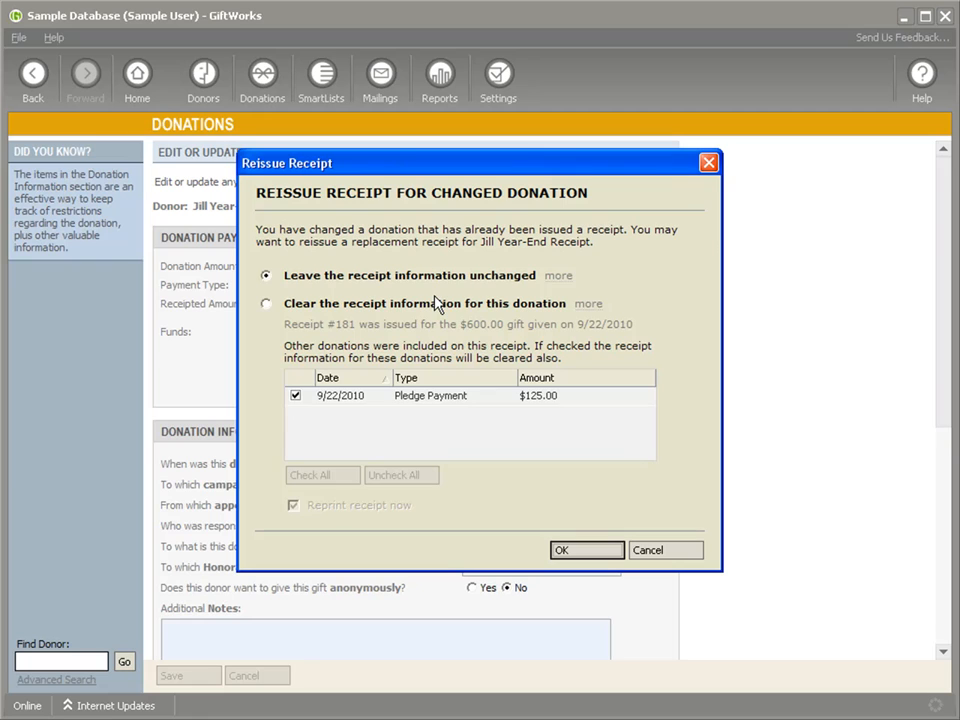
left_click(266, 304)
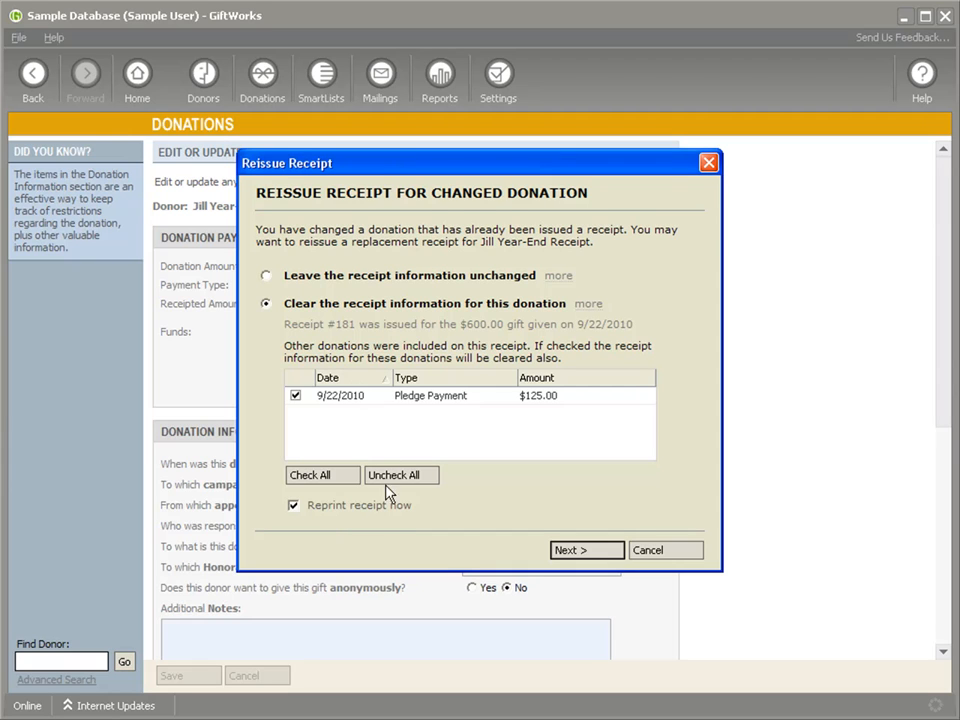
left_click(293, 507)
left_click(294, 507)
left_click(570, 551)
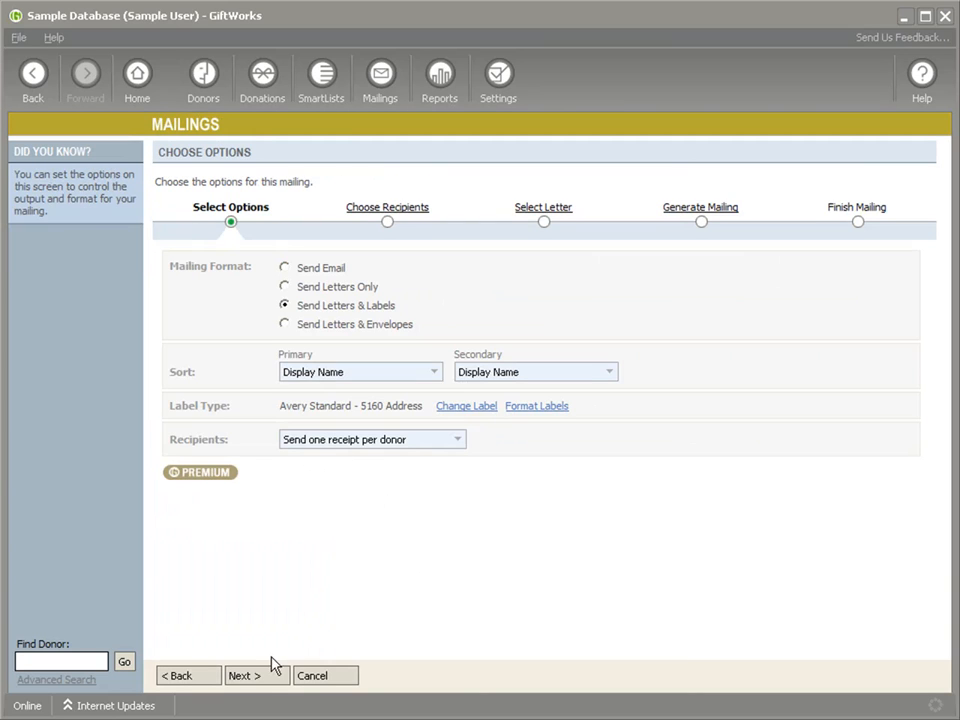
Step: Set up the reissue mailing with the default options, both donations and the Special Gift Receipt letter, and preview the letter
left_click(249, 677)
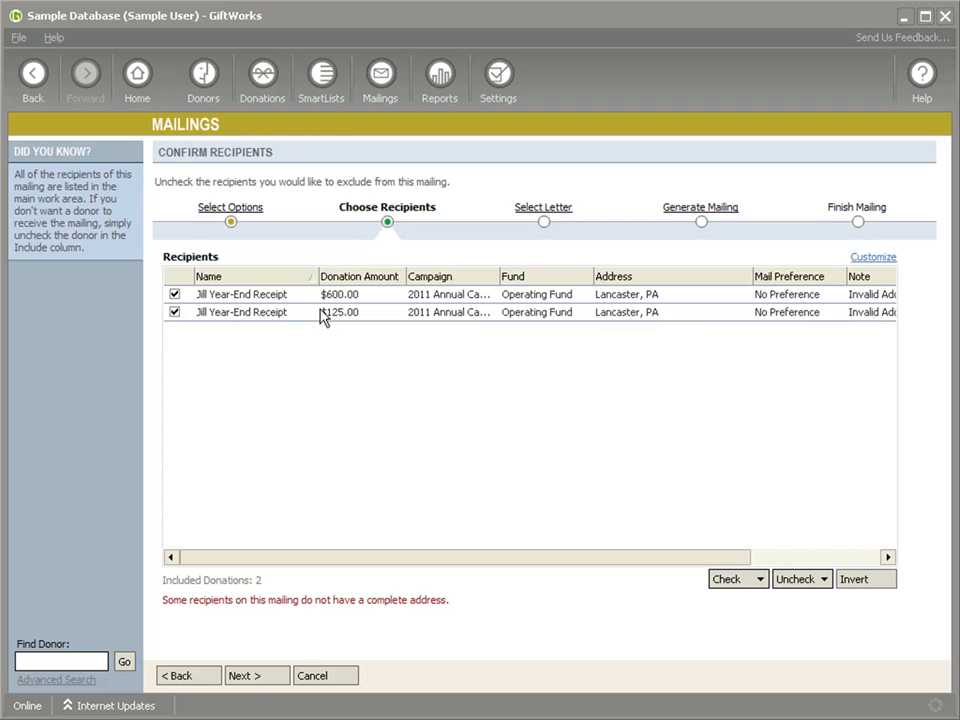
left_click(258, 677)
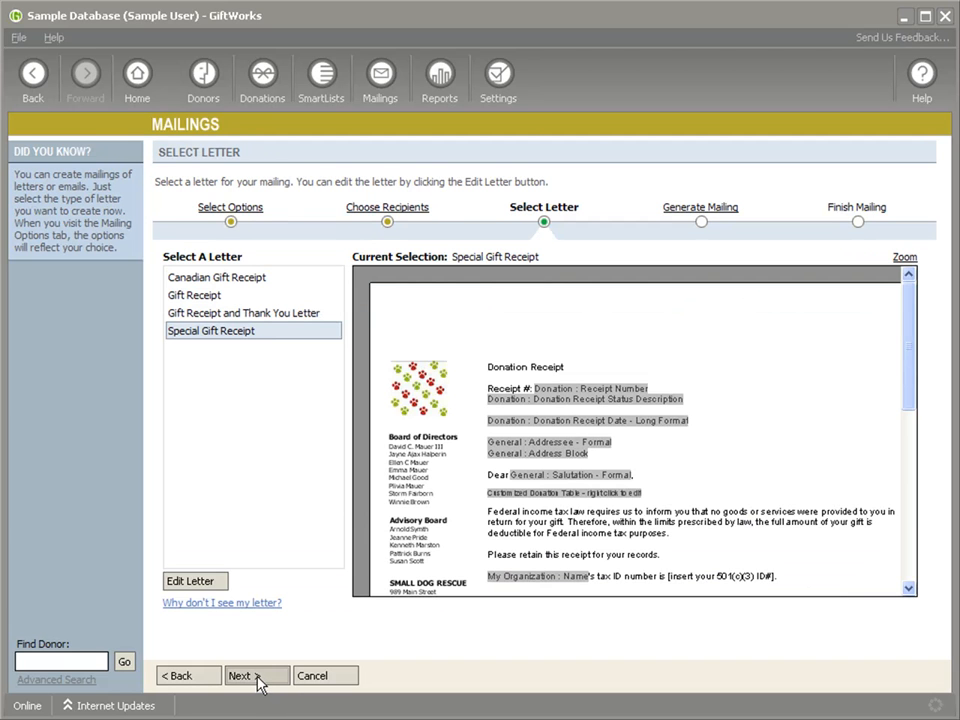
left_click(258, 677)
left_click(259, 264)
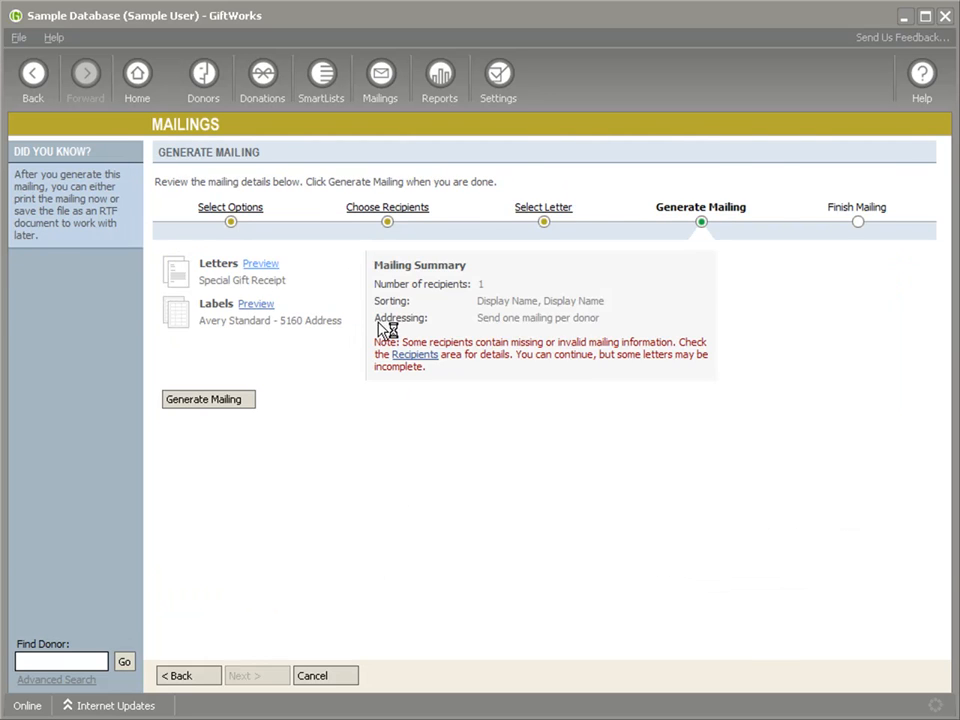
left_click_drag(936, 366, 949, 274)
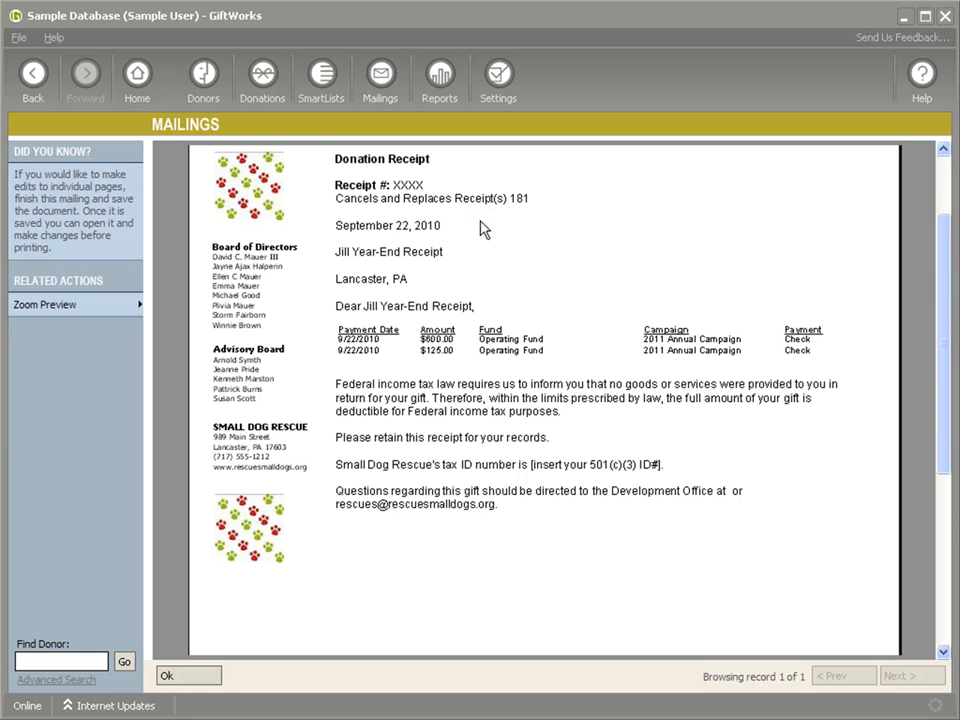
left_click(197, 679)
Step: Generate the reissue mailing and finish it with the receipts recorded as being sent
left_click(238, 402)
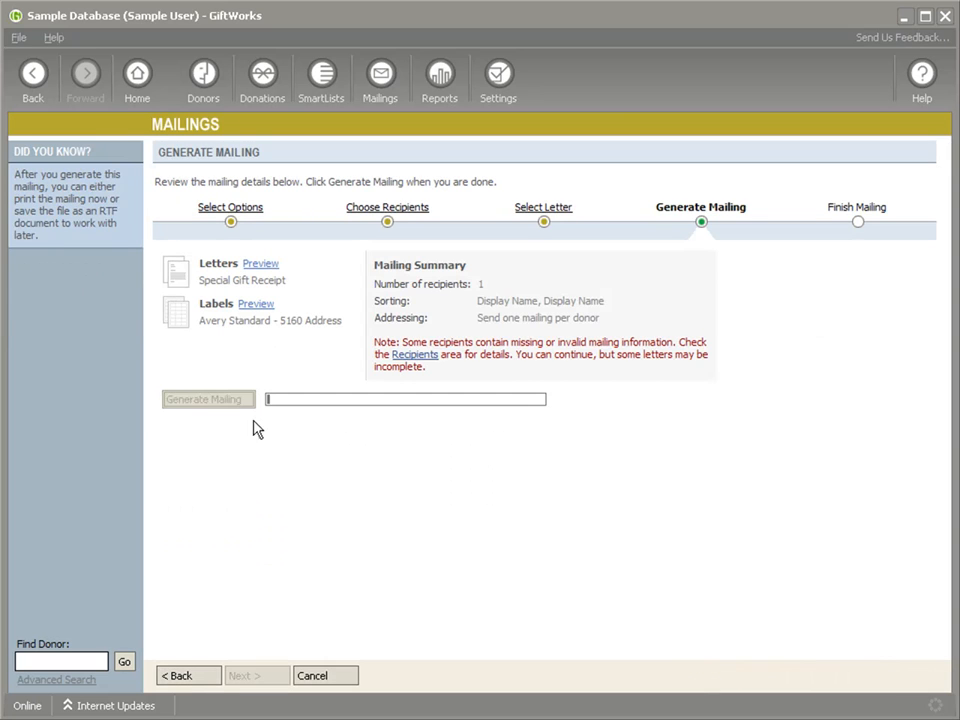
left_click(257, 677)
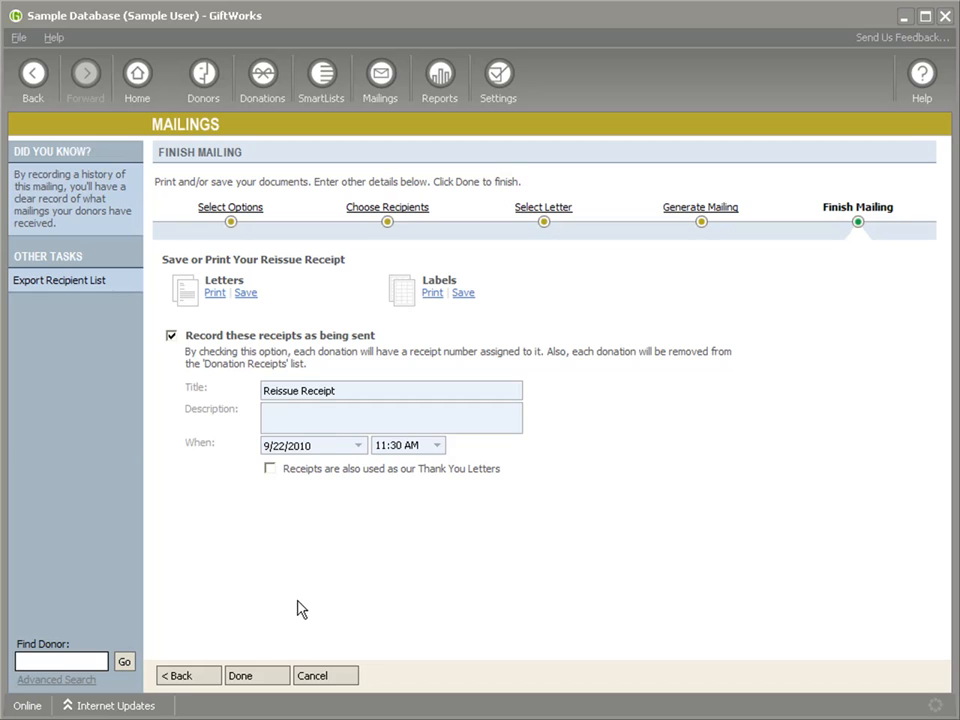
left_click(252, 676)
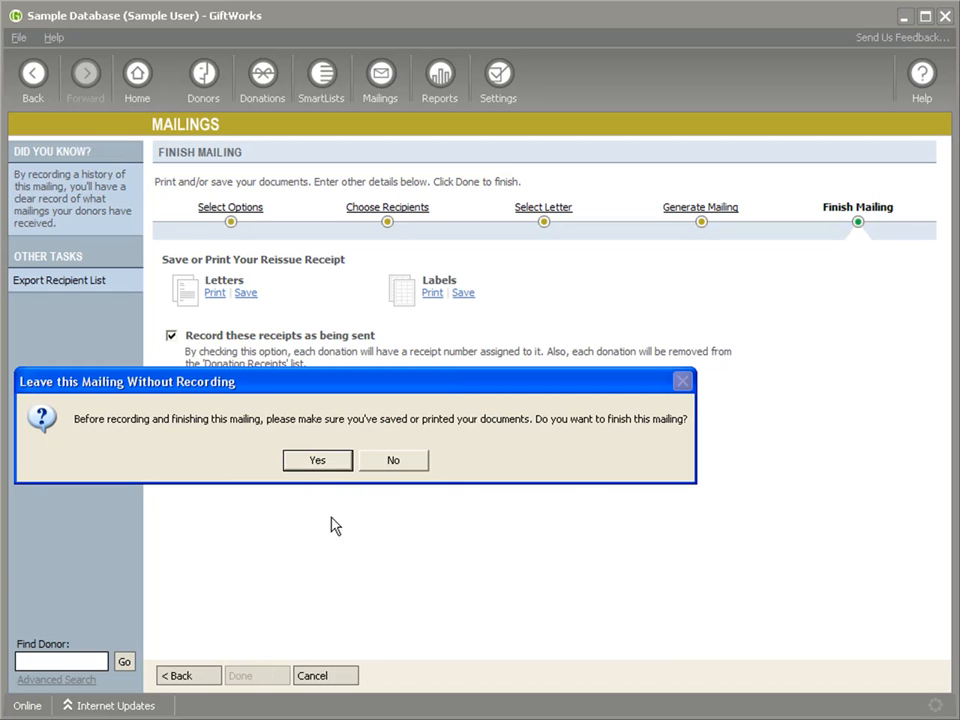
left_click(320, 464)
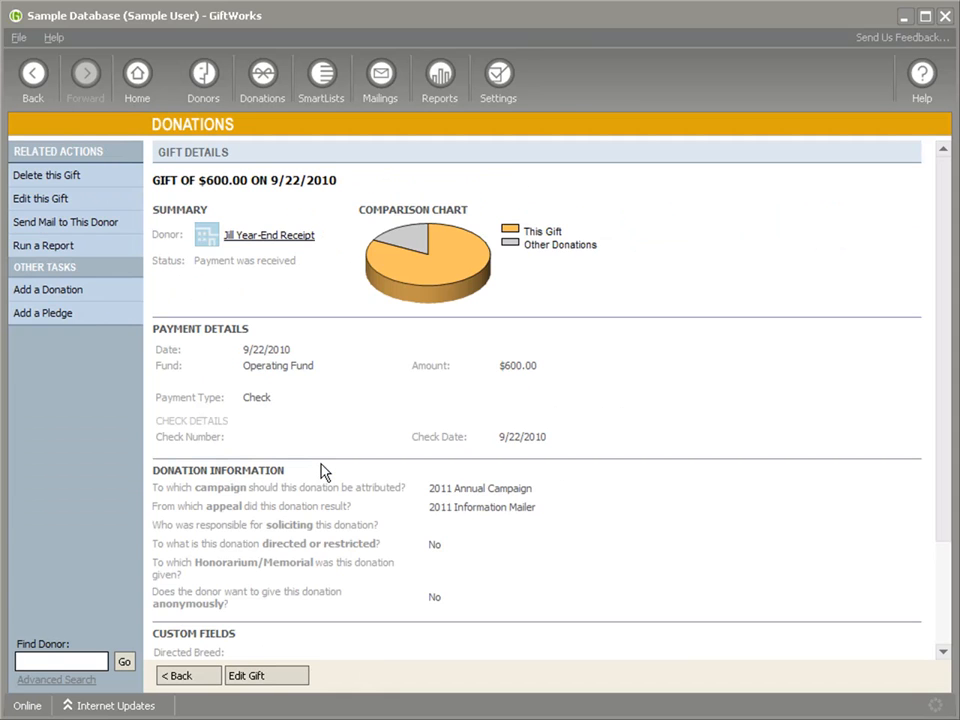
Step: View the reissued receipt from the gift's details and return to the gift's current and previously issued receipt information
scroll(380, 455, "down", 3)
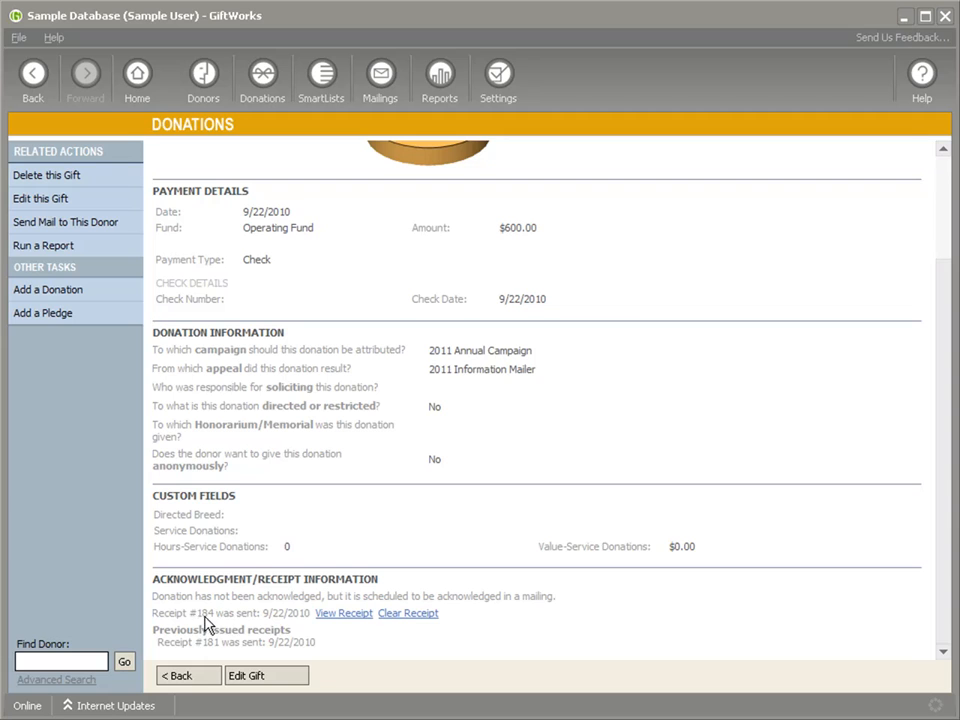
left_click(332, 616)
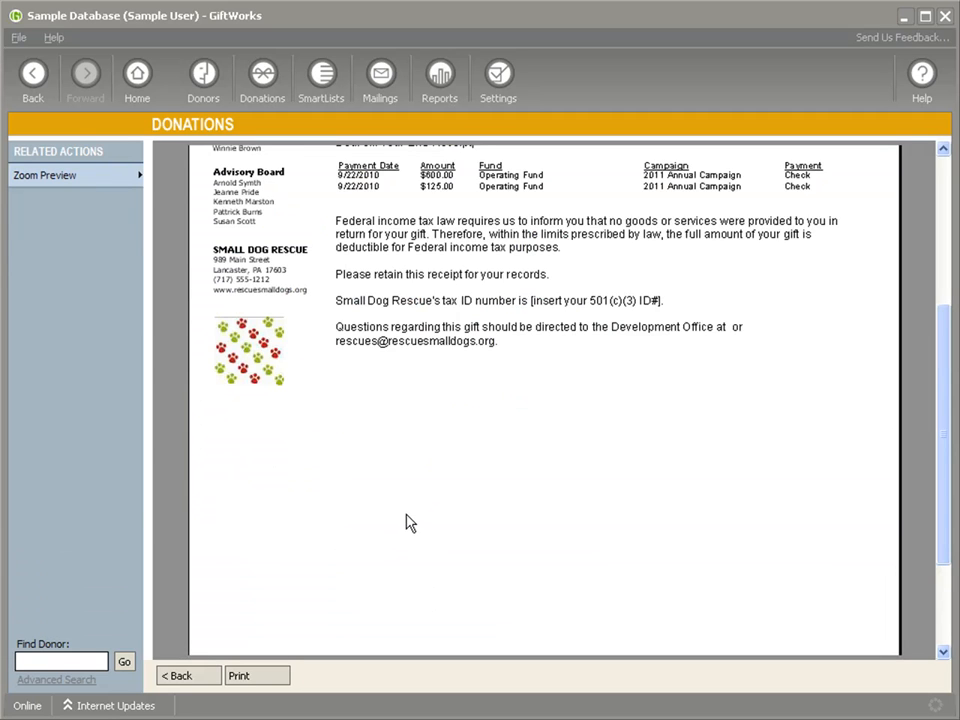
scroll(407, 521, "up", 5)
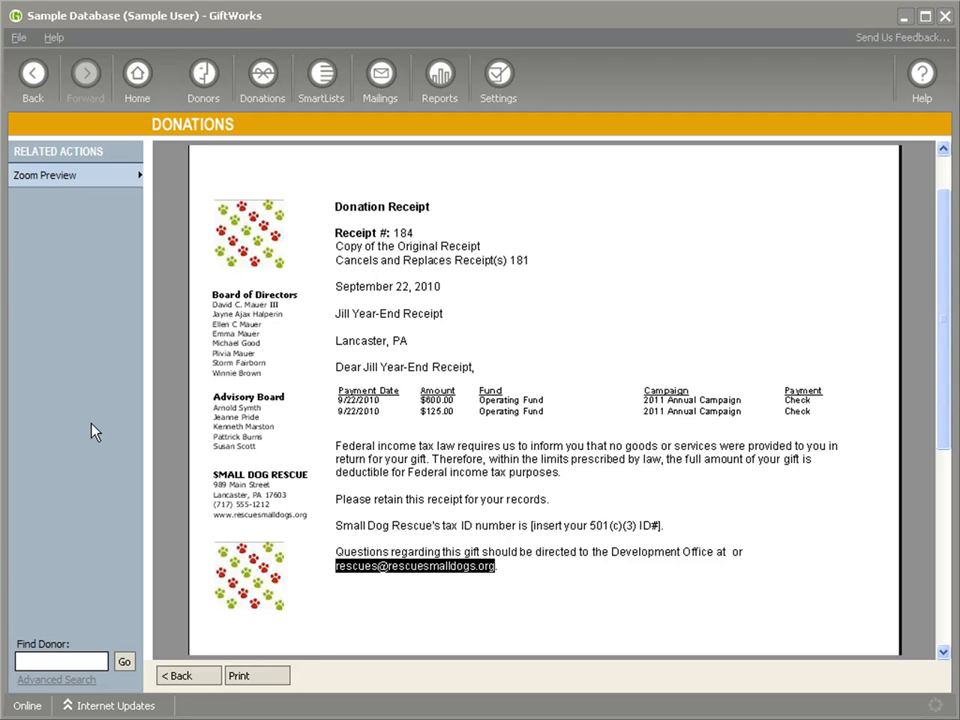
left_click(32, 80)
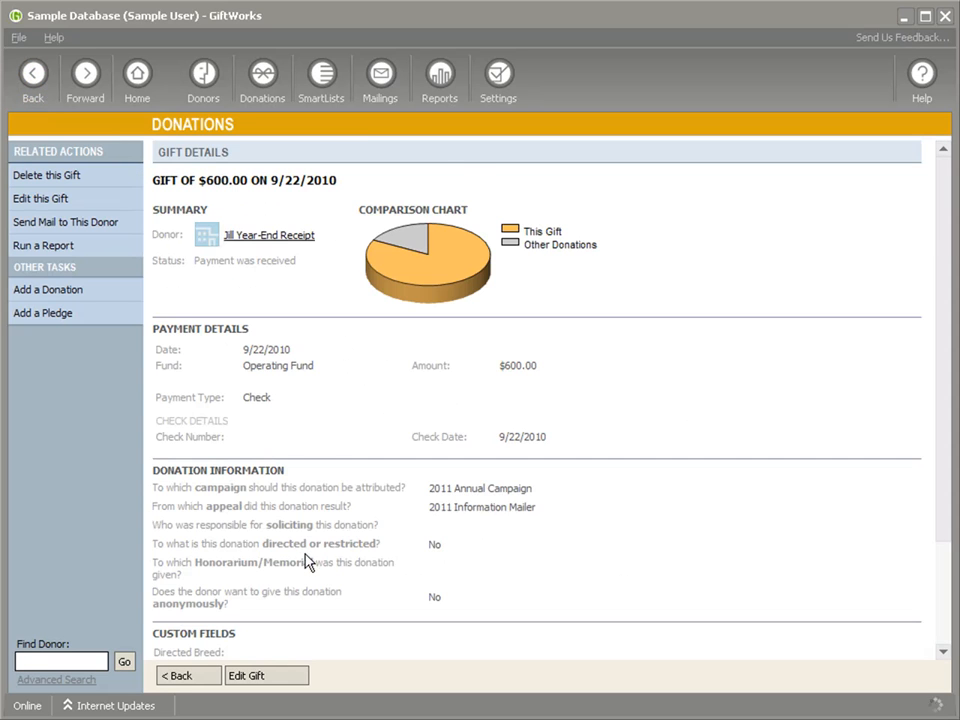
scroll(313, 557, "down", 3)
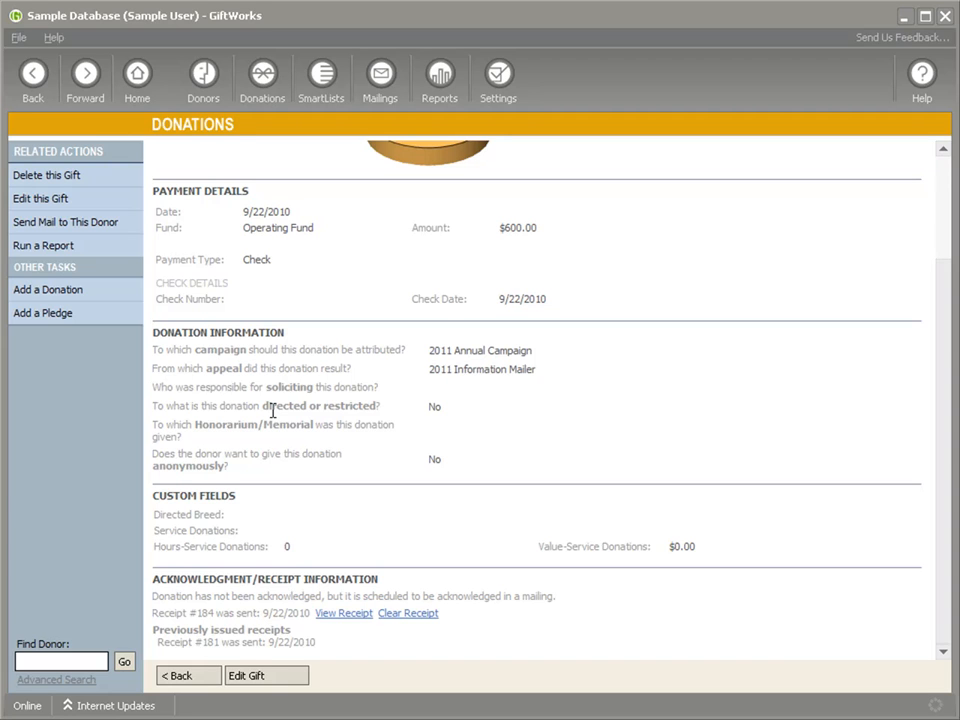
Step: Examine the Goods payment type in the payment types settings and leave it without making changes
left_click(495, 100)
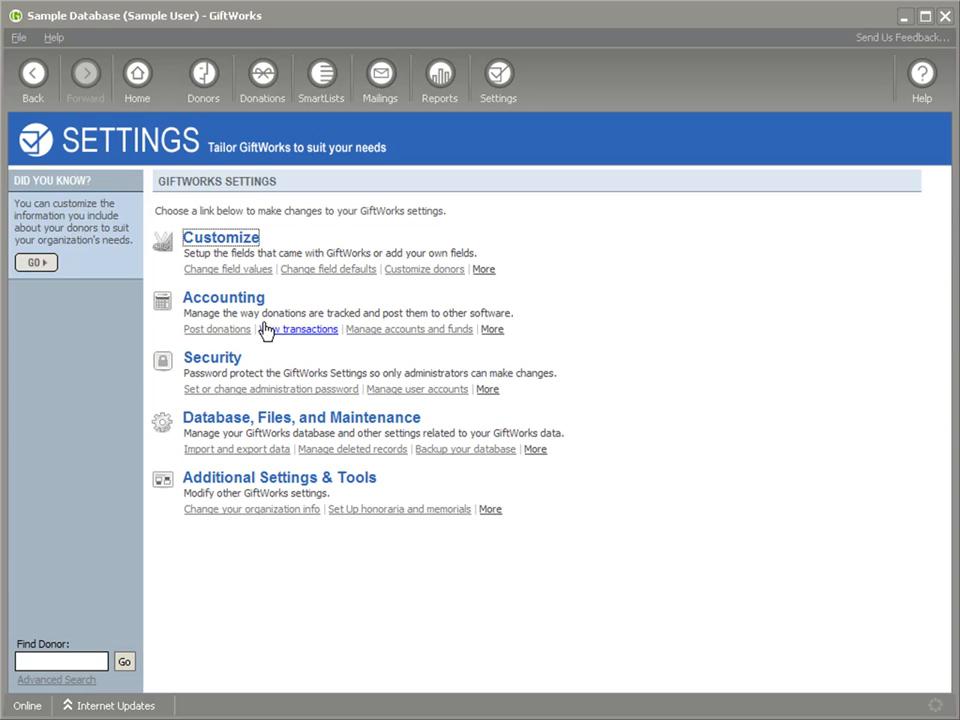
left_click(216, 241)
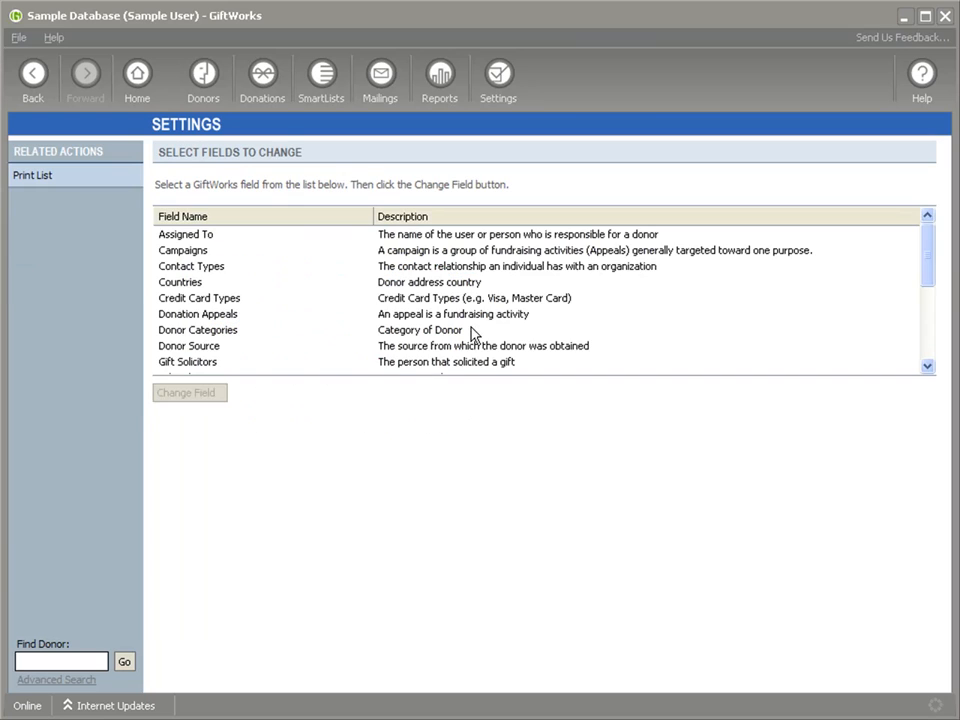
left_click_drag(924, 247, 925, 291)
double_click(222, 318)
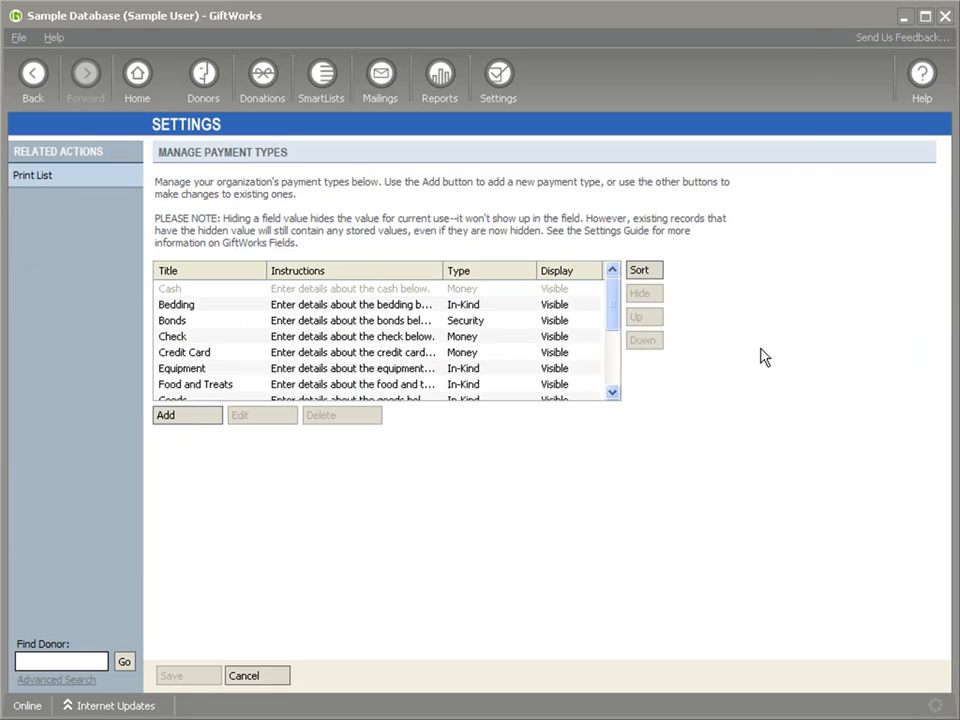
left_click_drag(612, 310, 615, 336)
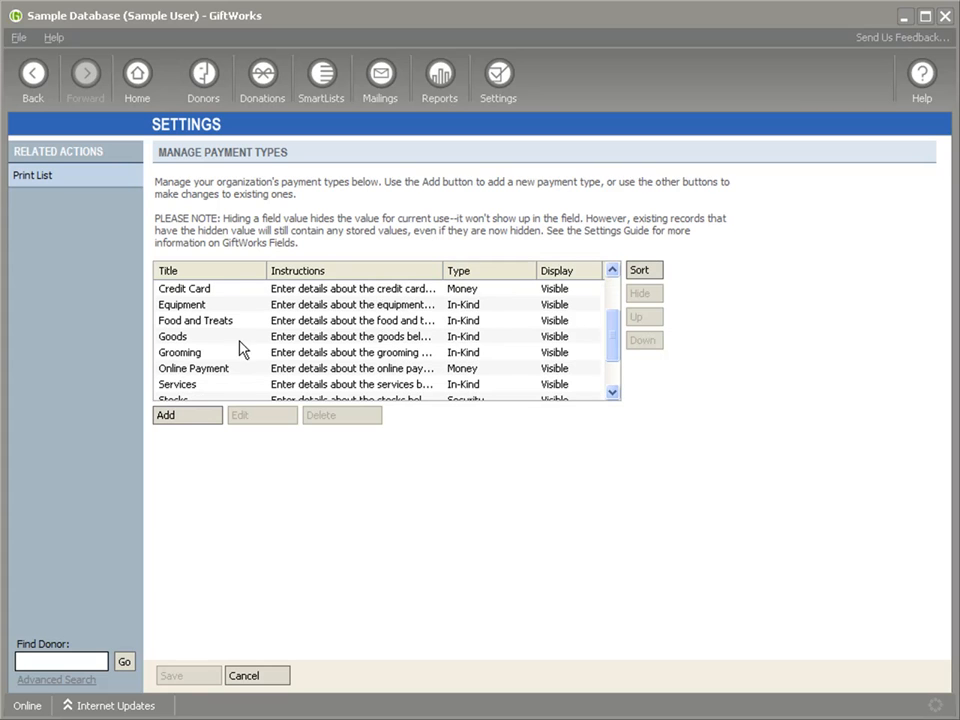
double_click(171, 343)
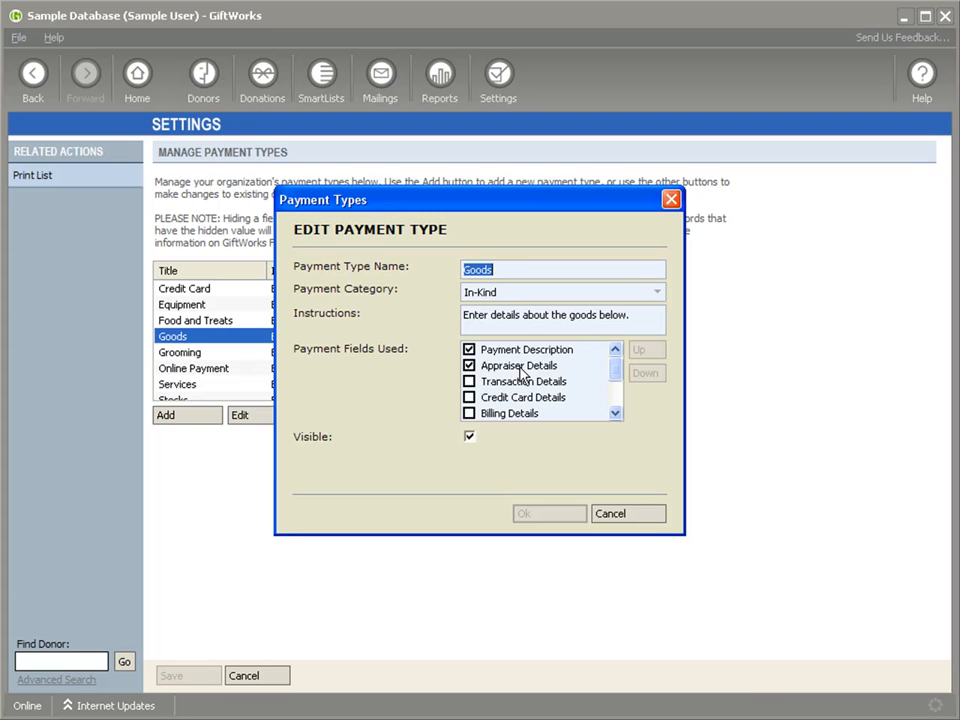
left_click(636, 518)
left_click(262, 680)
left_click(32, 82)
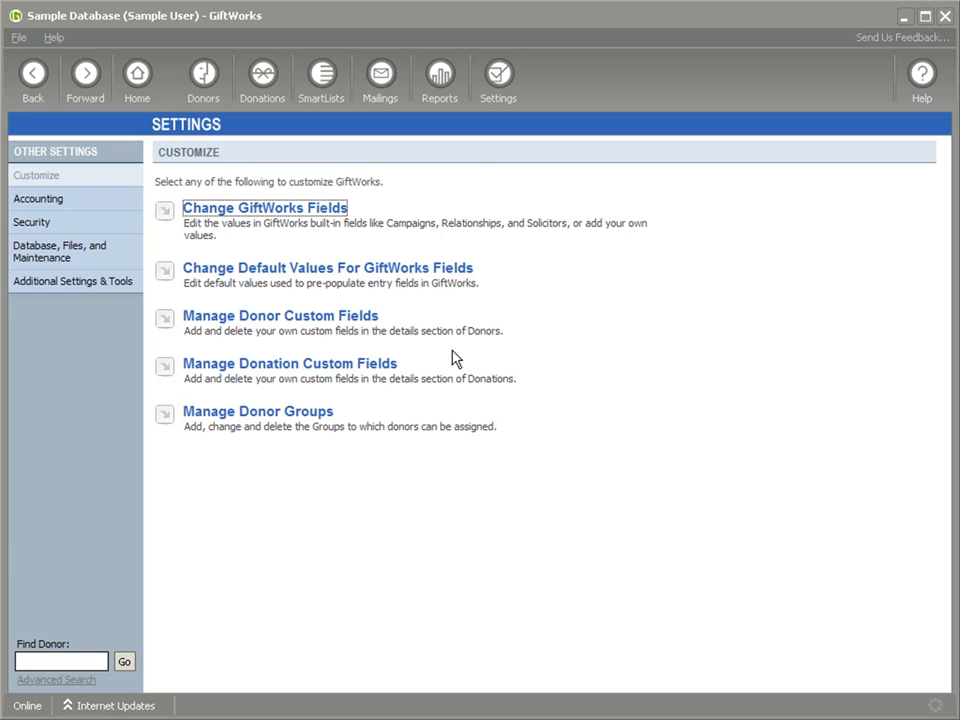
Step: Open the Canadian Gift Receipt template from the letter library to examine its fields, and leave for the settings without saving
left_click(366, 100)
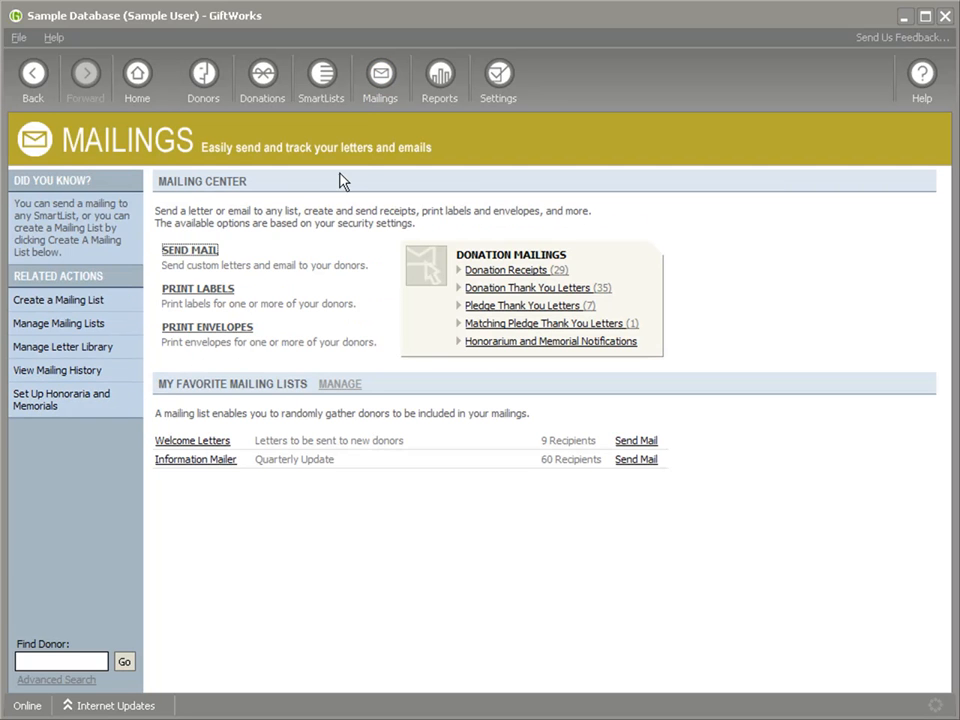
left_click(64, 347)
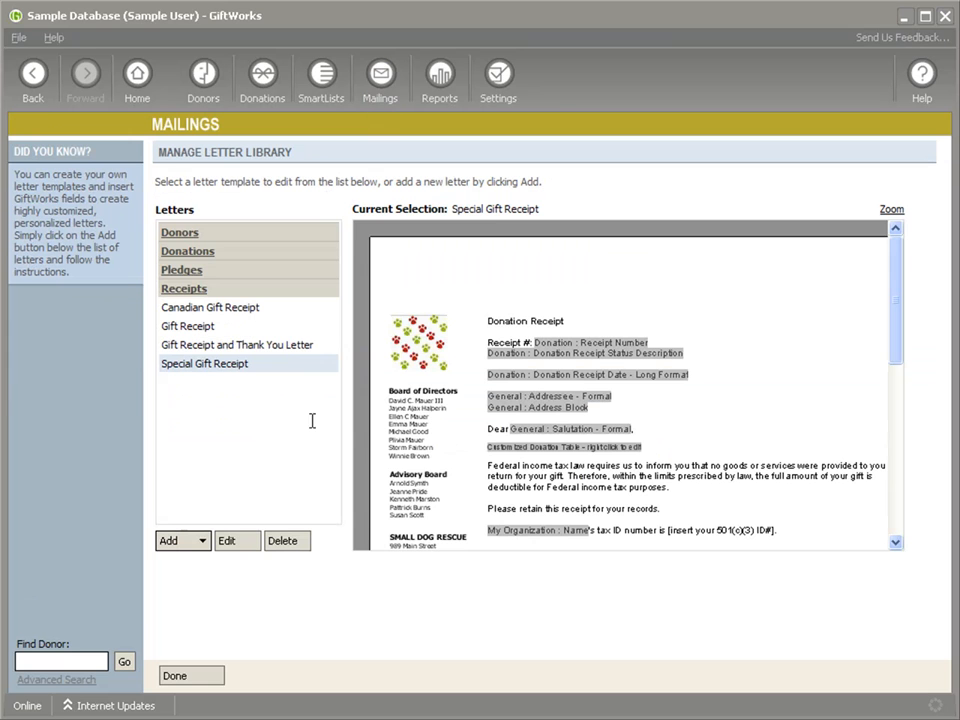
left_click(212, 309)
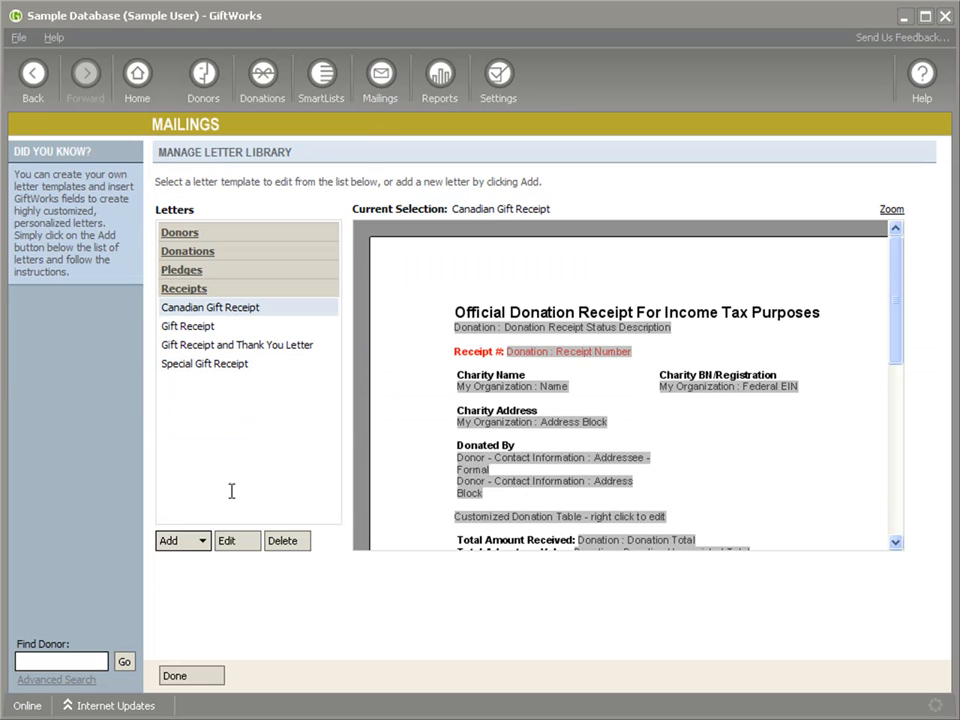
left_click(233, 543)
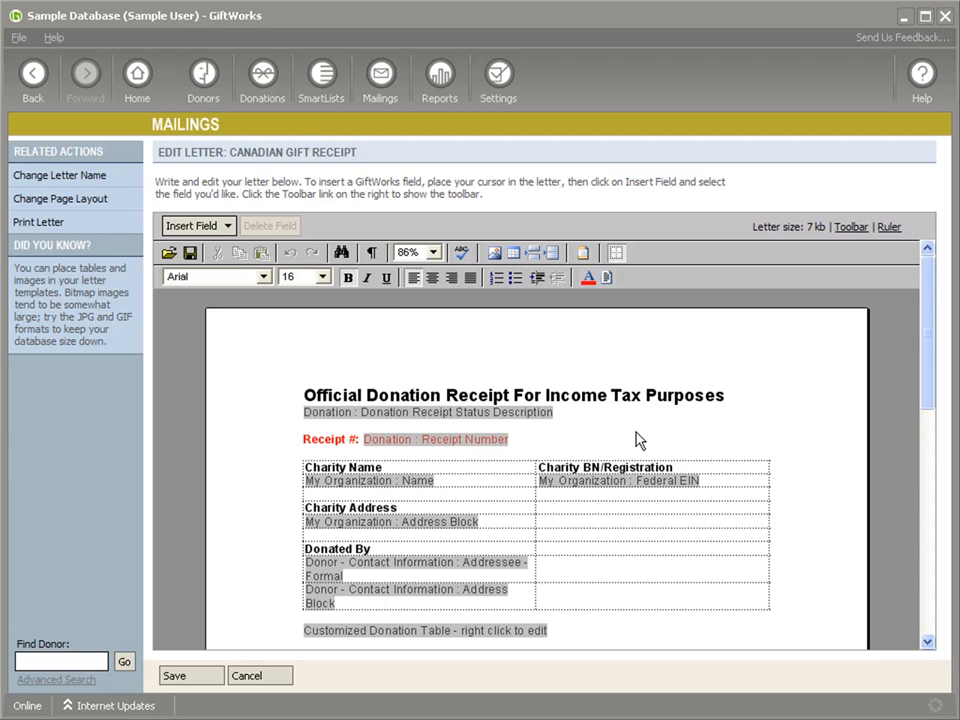
left_click(494, 98)
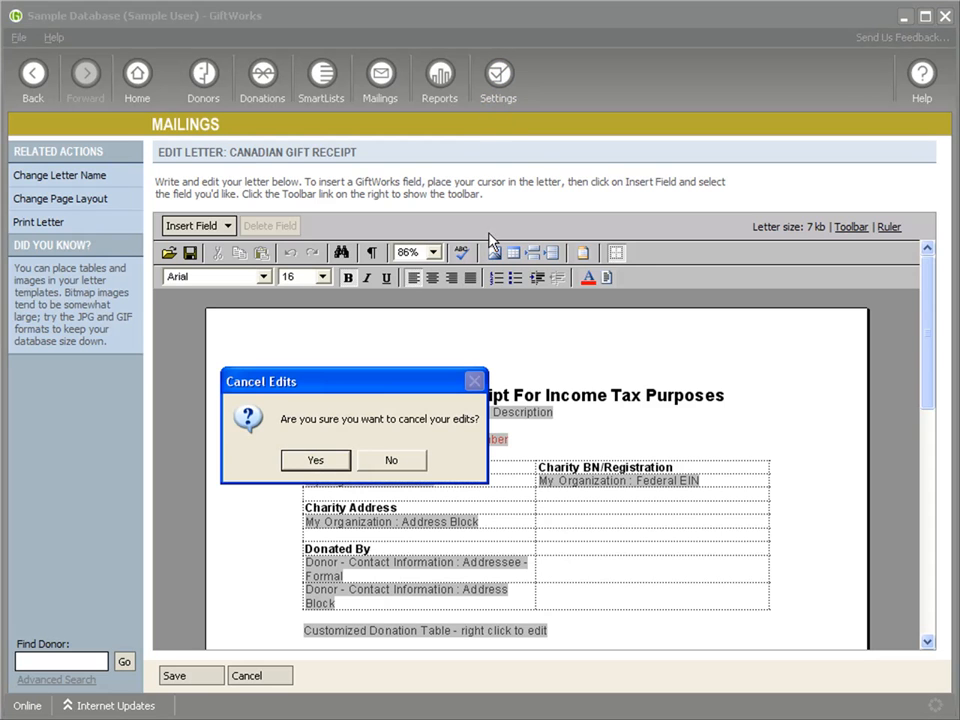
left_click(315, 461)
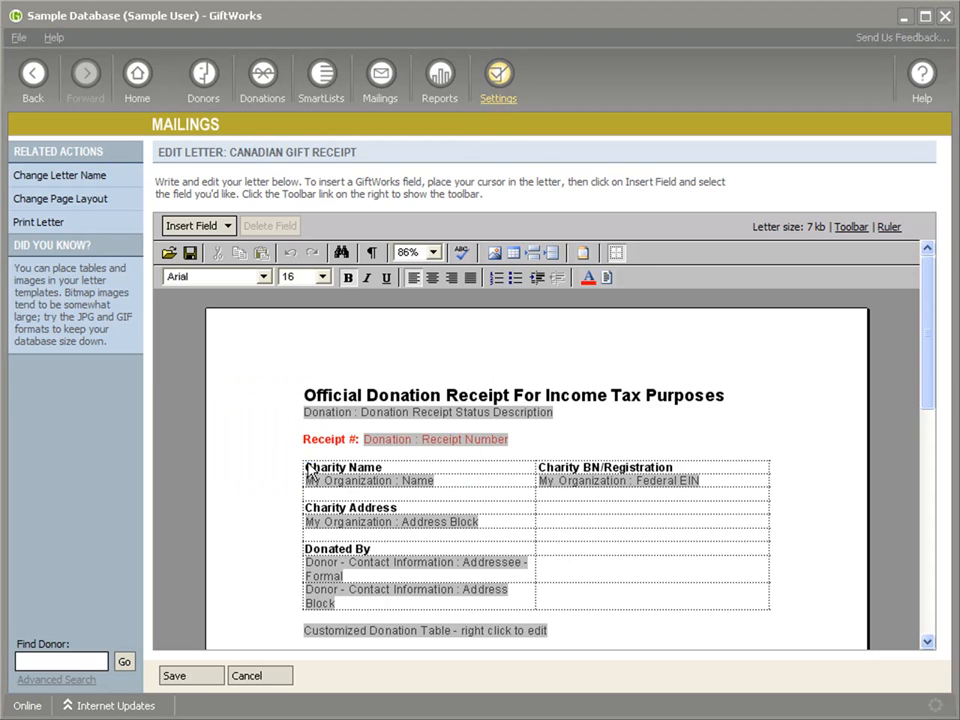
Step: Start a file import with the saved ImportDonationReceipts.gic configuration and proceed to the donor and donation receipt handling options
left_click(229, 455)
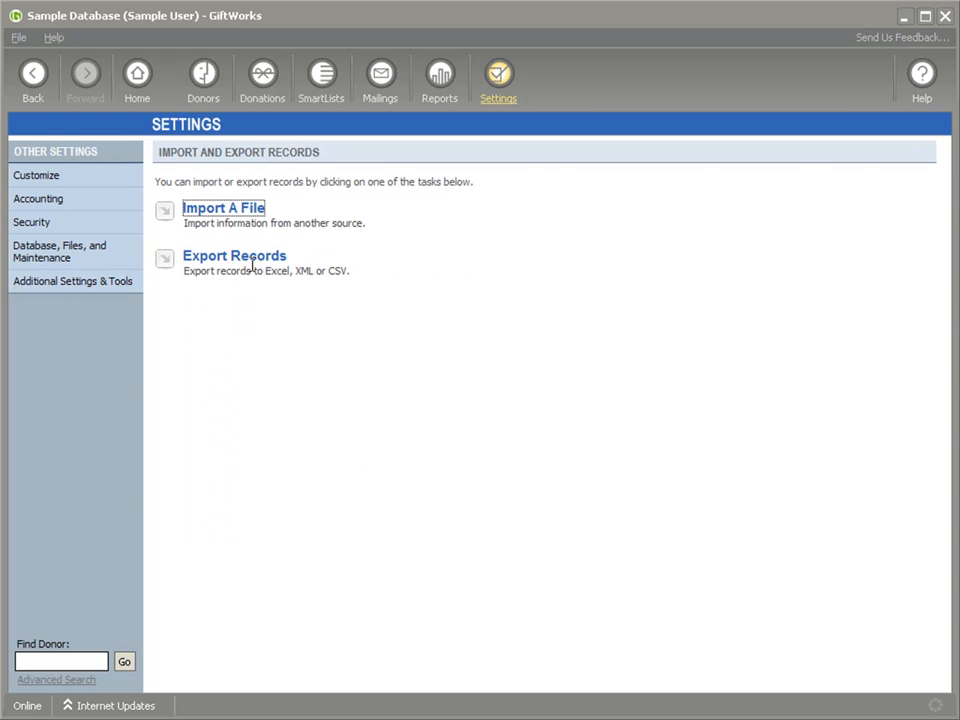
left_click(225, 210)
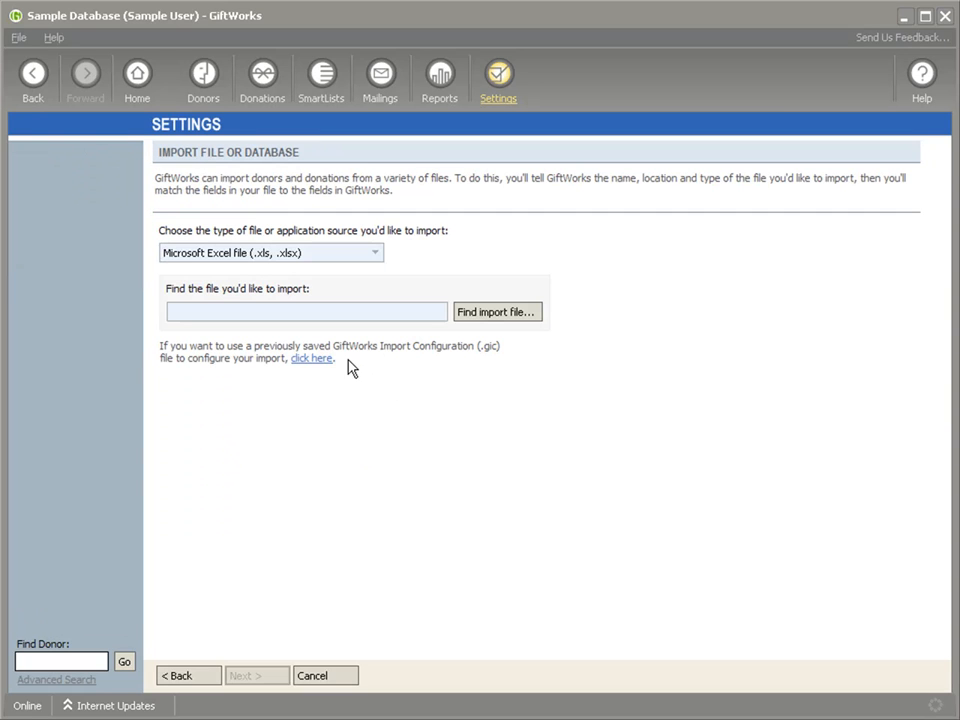
left_click(315, 358)
left_click(472, 380)
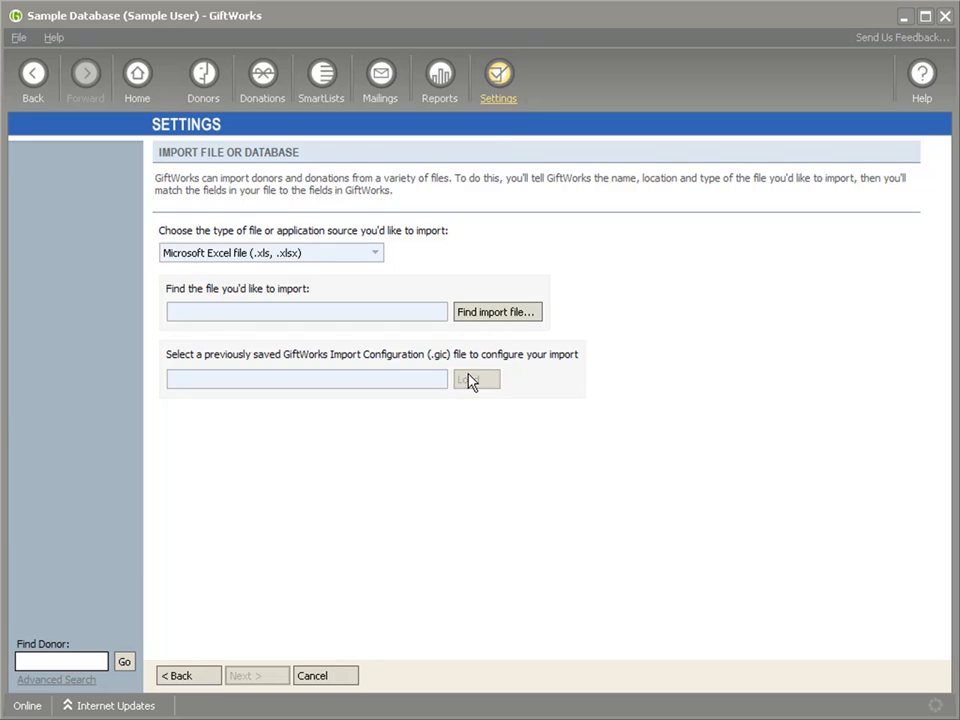
left_click(196, 313)
left_click(195, 313)
left_click(189, 325)
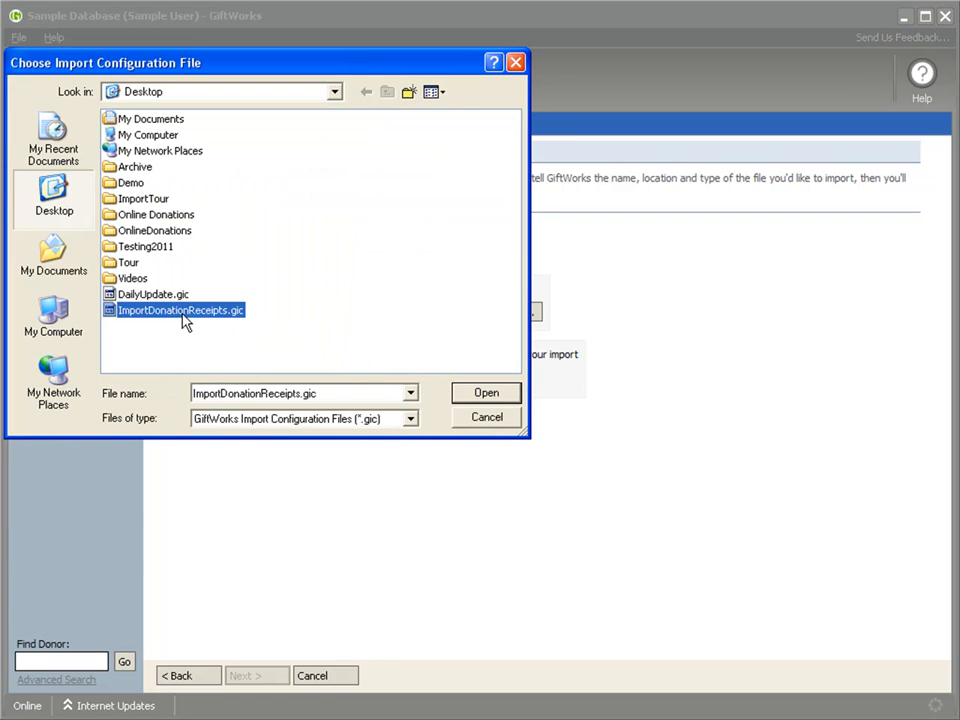
double_click(182, 314)
left_click(279, 670)
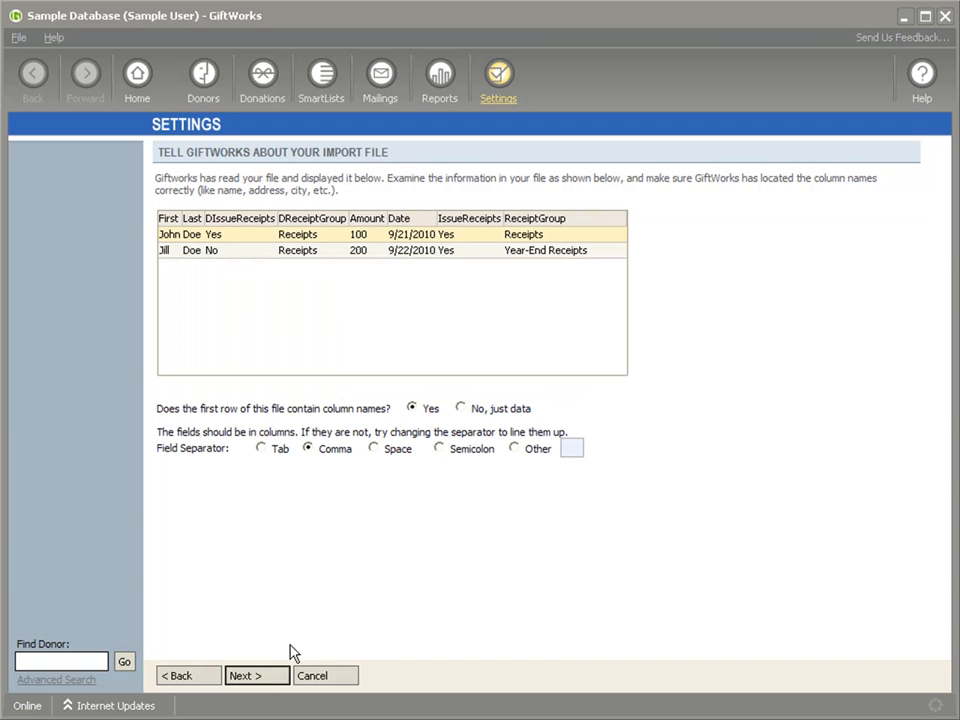
left_click(255, 675)
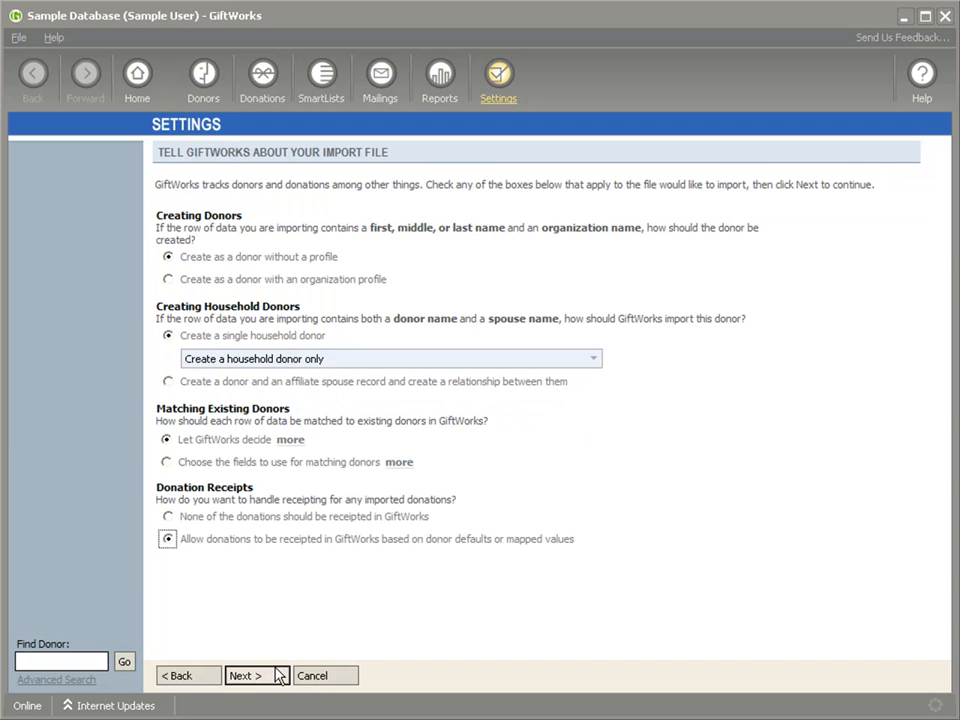
Step: Allow the imported donations to be receipted based on donor defaults or mapped values, and continue to the import field assignments
left_click(168, 517)
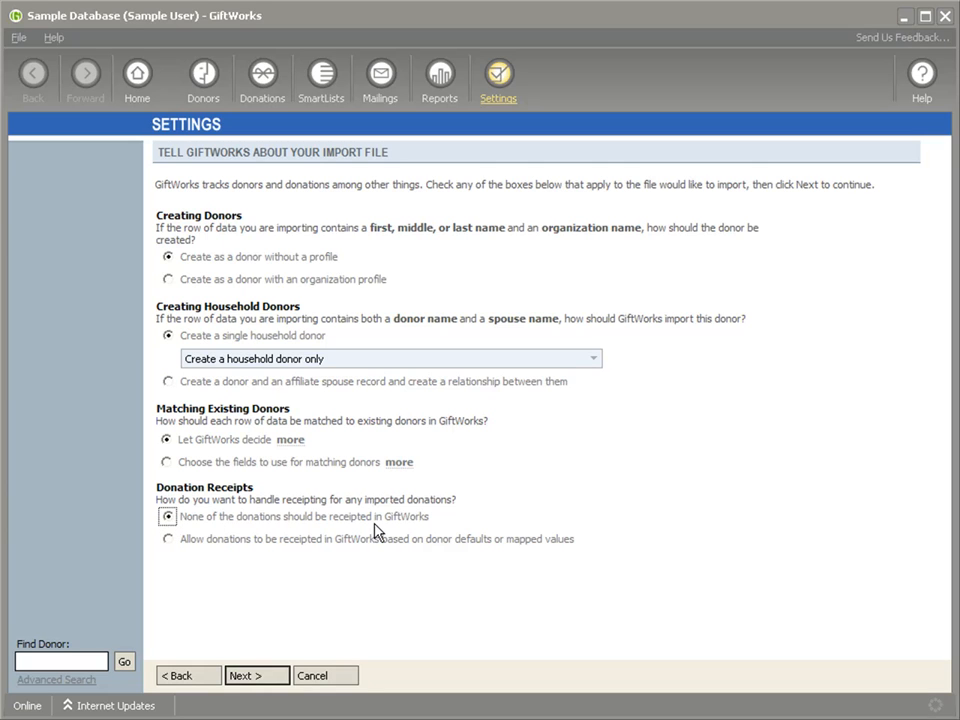
left_click(167, 540)
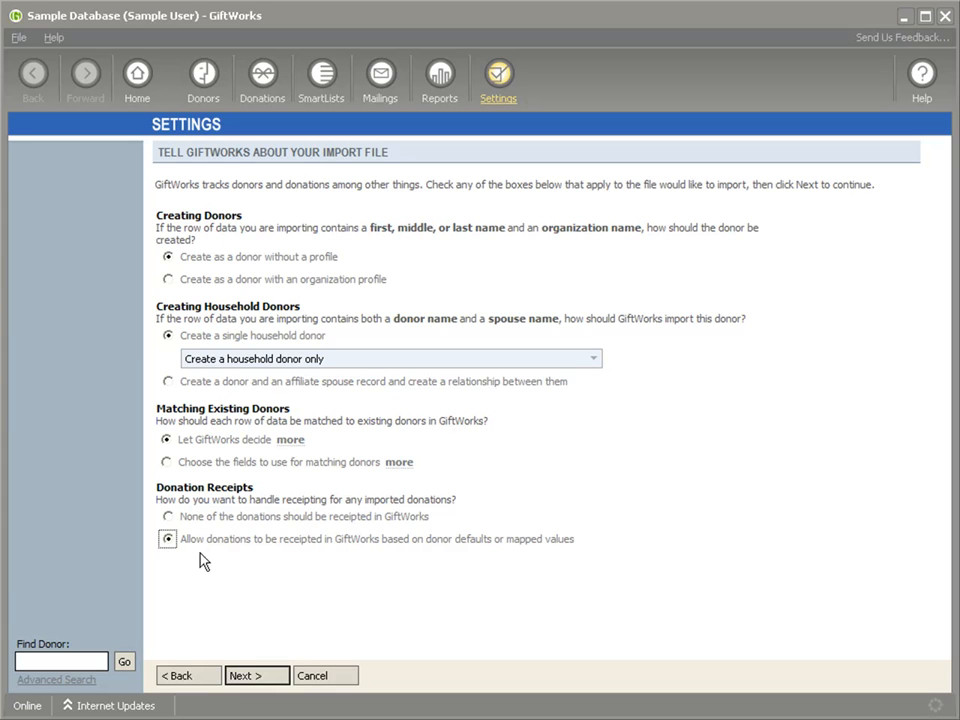
left_click(257, 676)
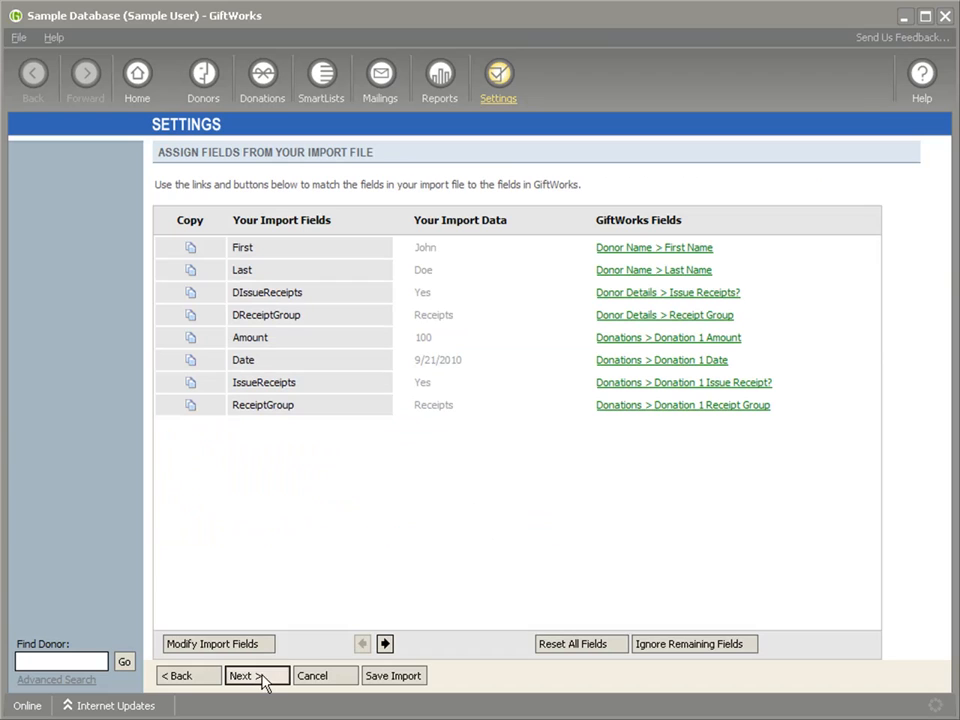
Step: Exclude the IssueReceipts and ReceiptGroup fields from the import, and cancel the import
left_click(661, 389)
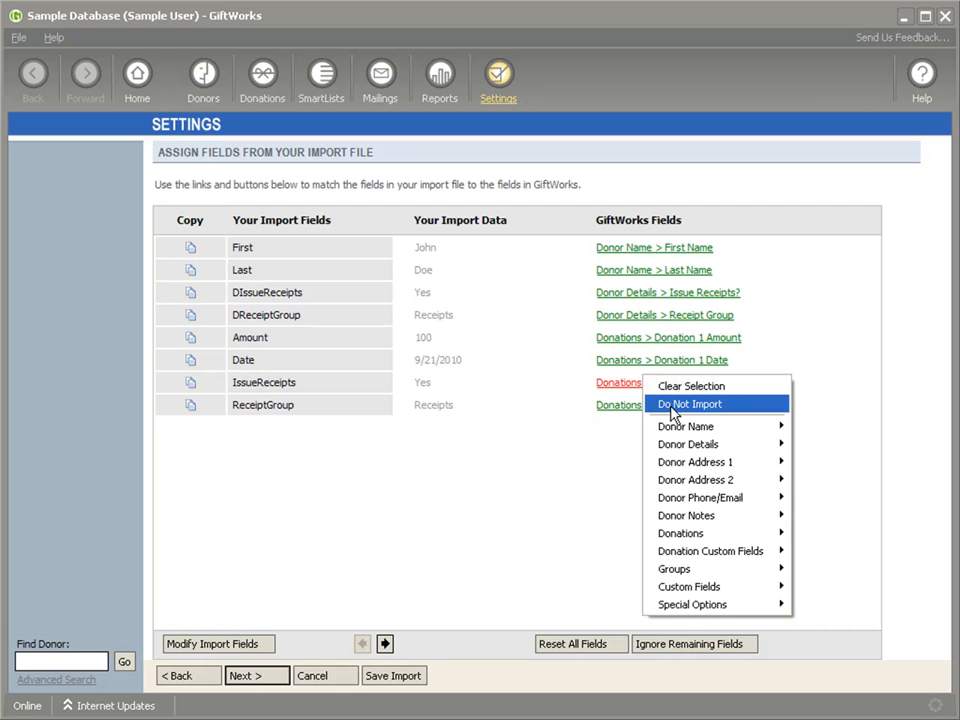
left_click(672, 405)
left_click(650, 406)
left_click(656, 425)
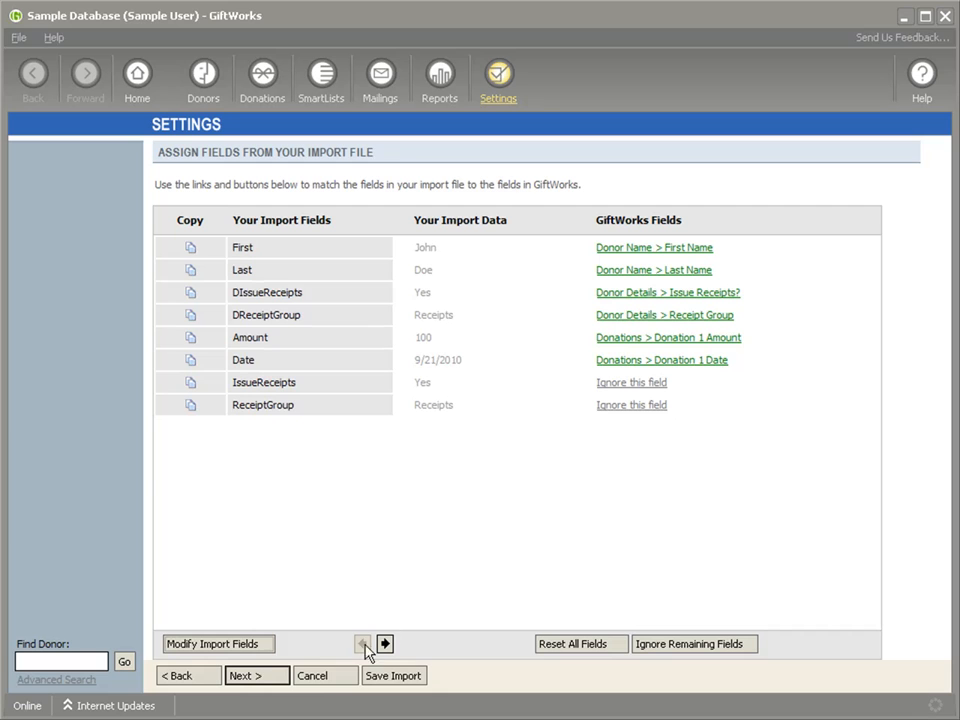
left_click(326, 677)
left_click(318, 462)
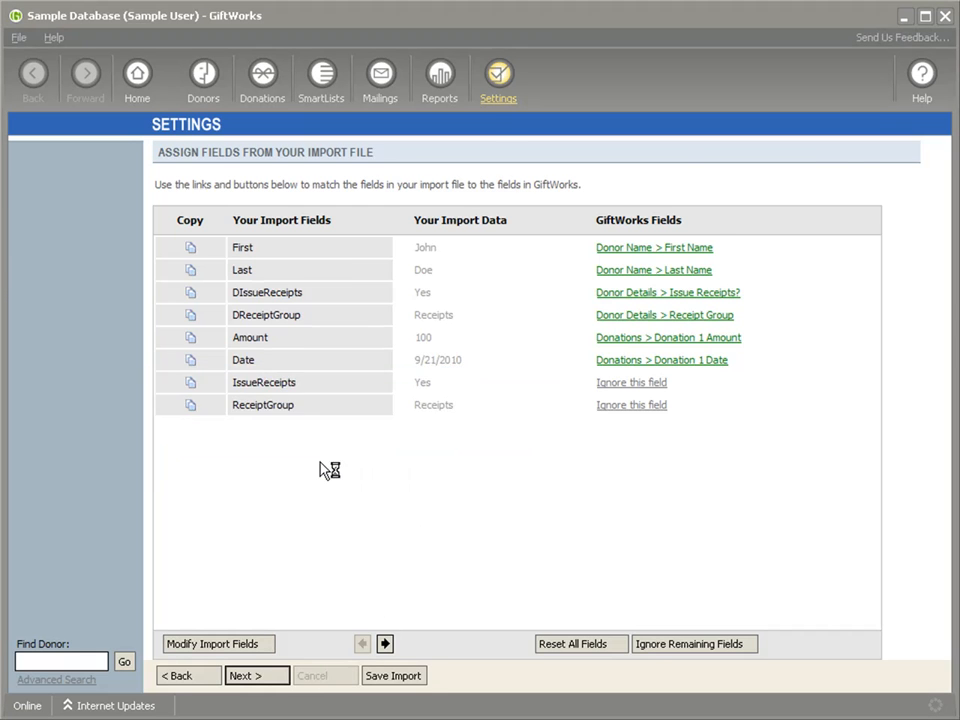
Step: Examine the options for changing receipt defaults of SmartList members for the Board Members SmartList, and leave the update without applying it
left_click(496, 110)
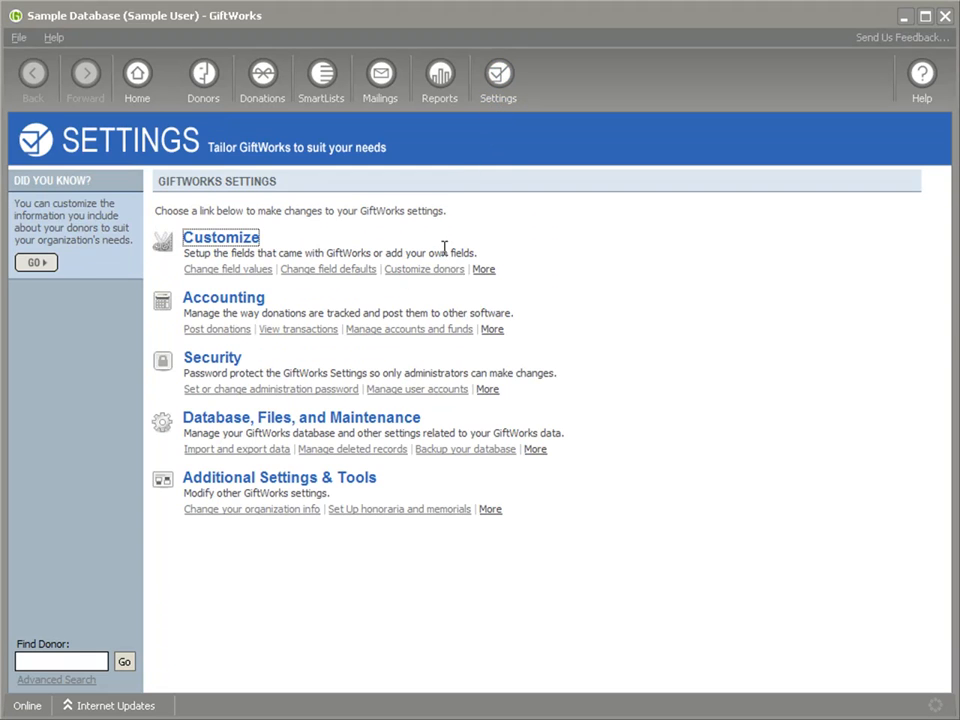
left_click(259, 483)
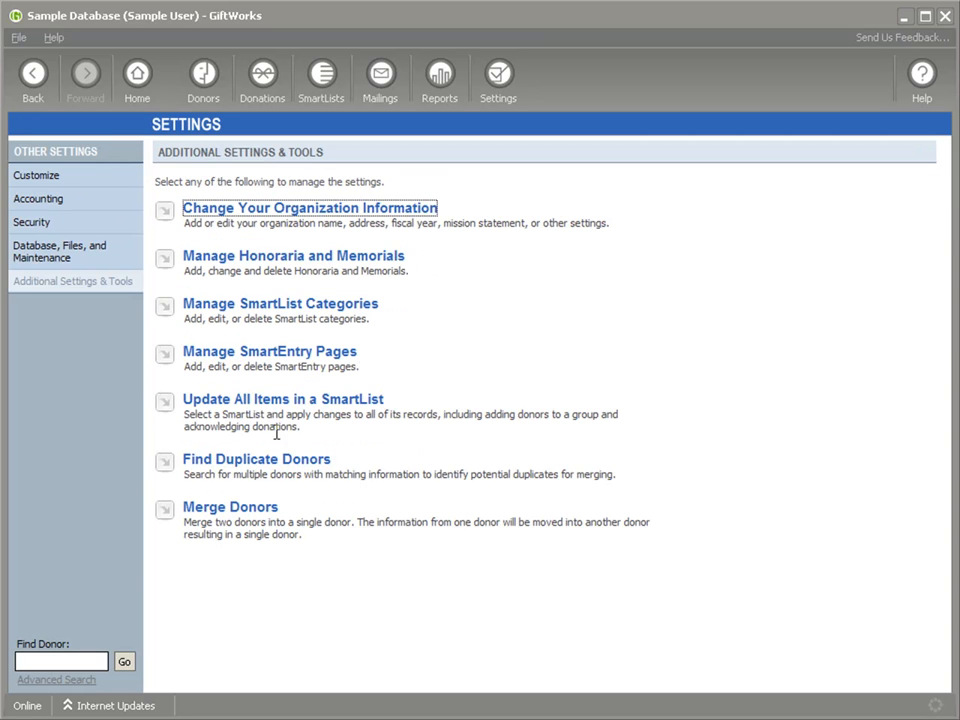
left_click(270, 402)
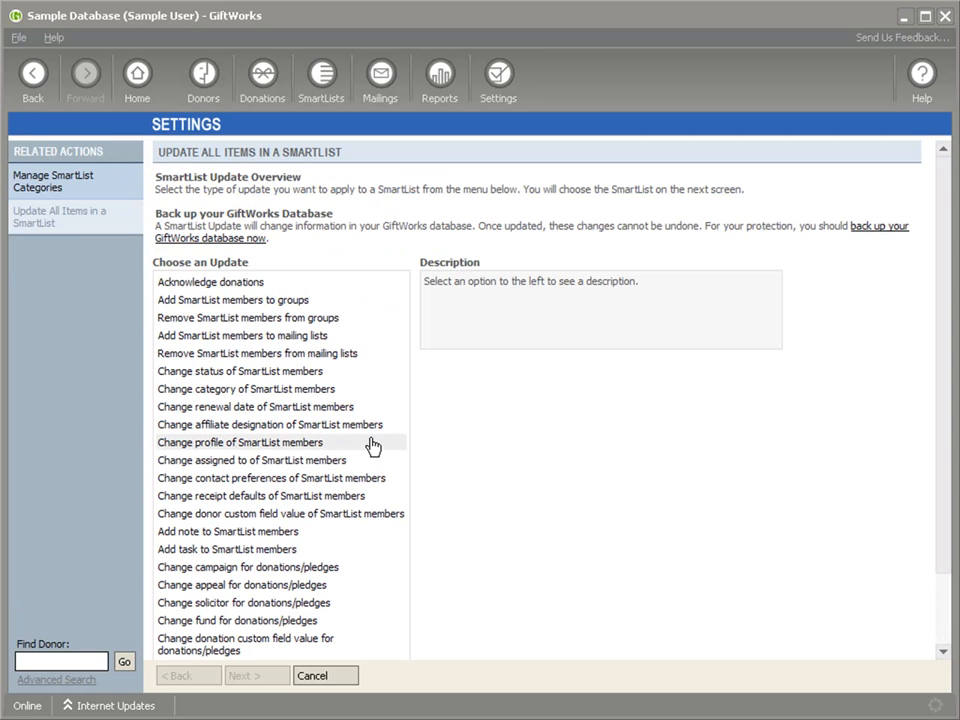
left_click(248, 500)
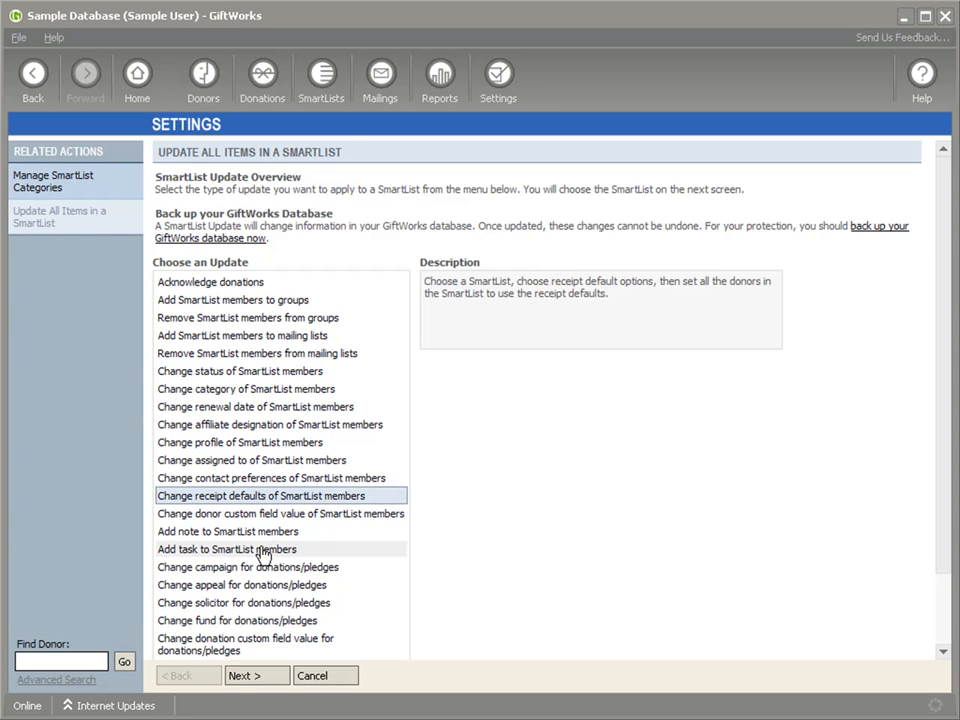
left_click(249, 679)
left_click(370, 273)
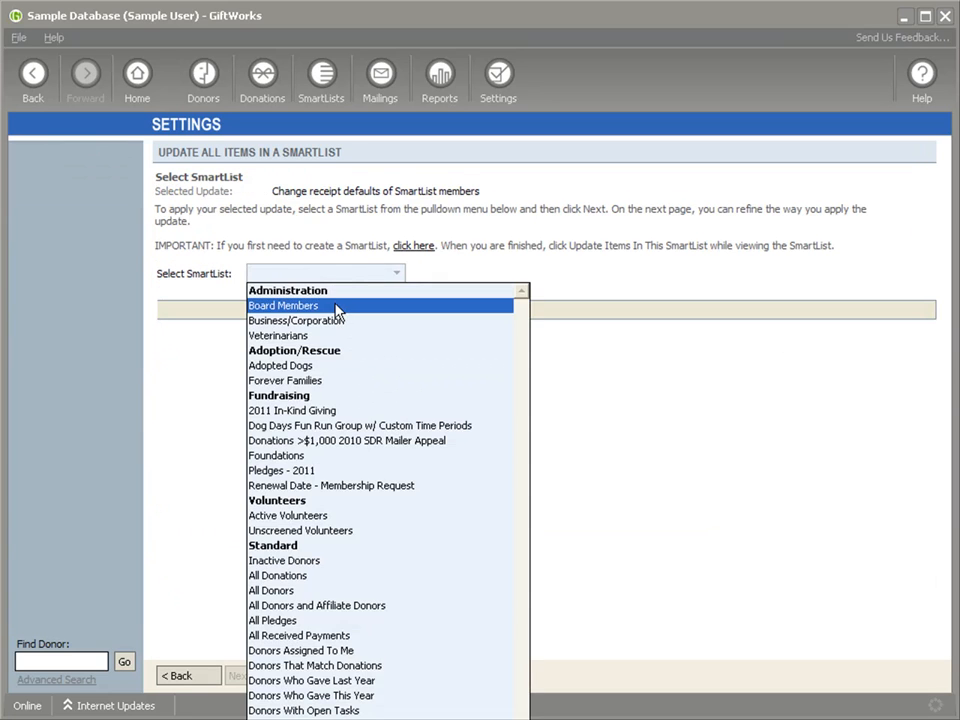
left_click(336, 306)
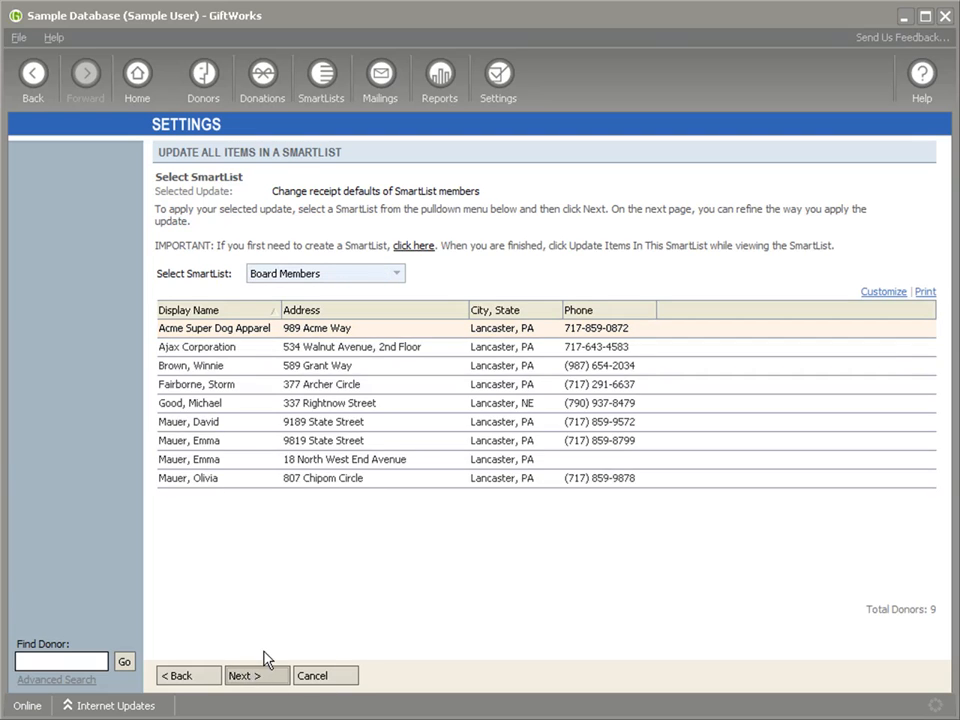
left_click(255, 676)
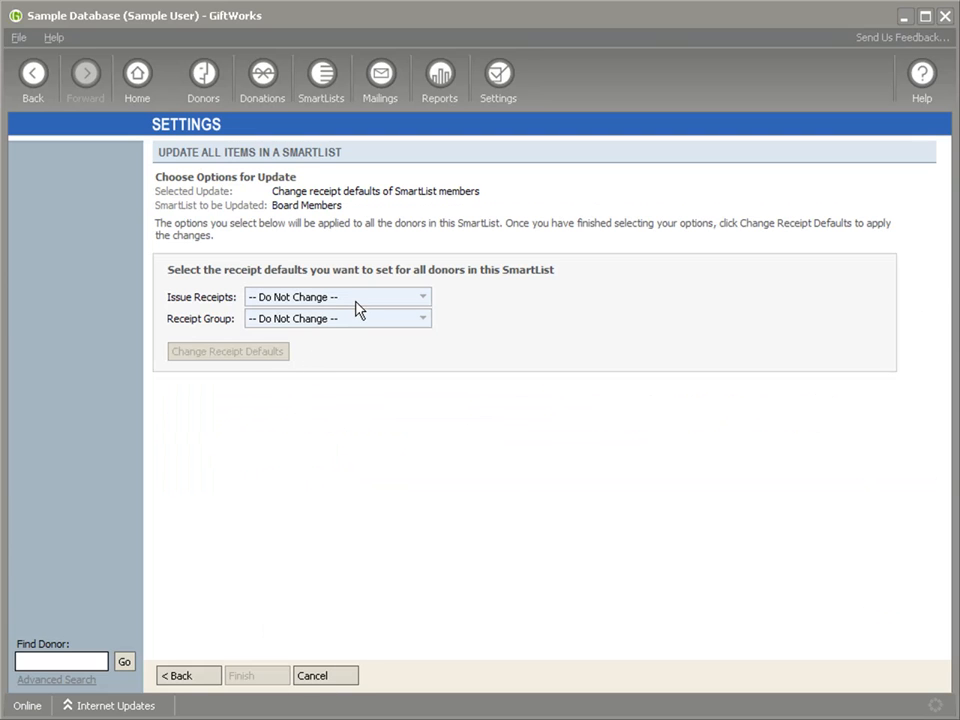
left_click(326, 678)
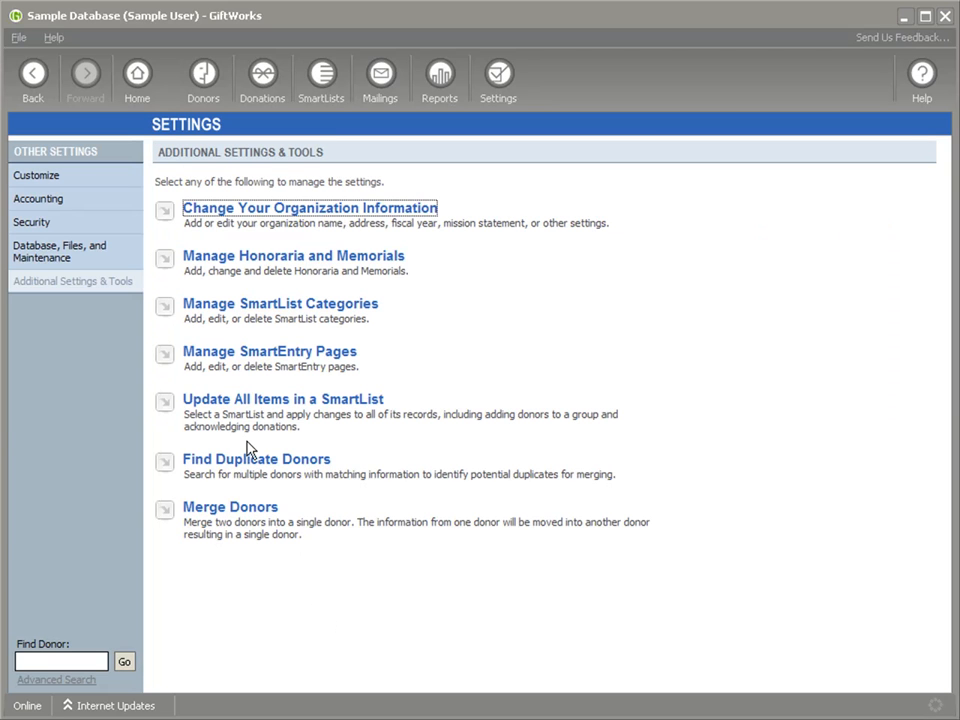
Step: Examine the options for changing receipt settings for received donations in the 2011 In-Kind Giving SmartList, and leave without applying them
left_click(289, 424)
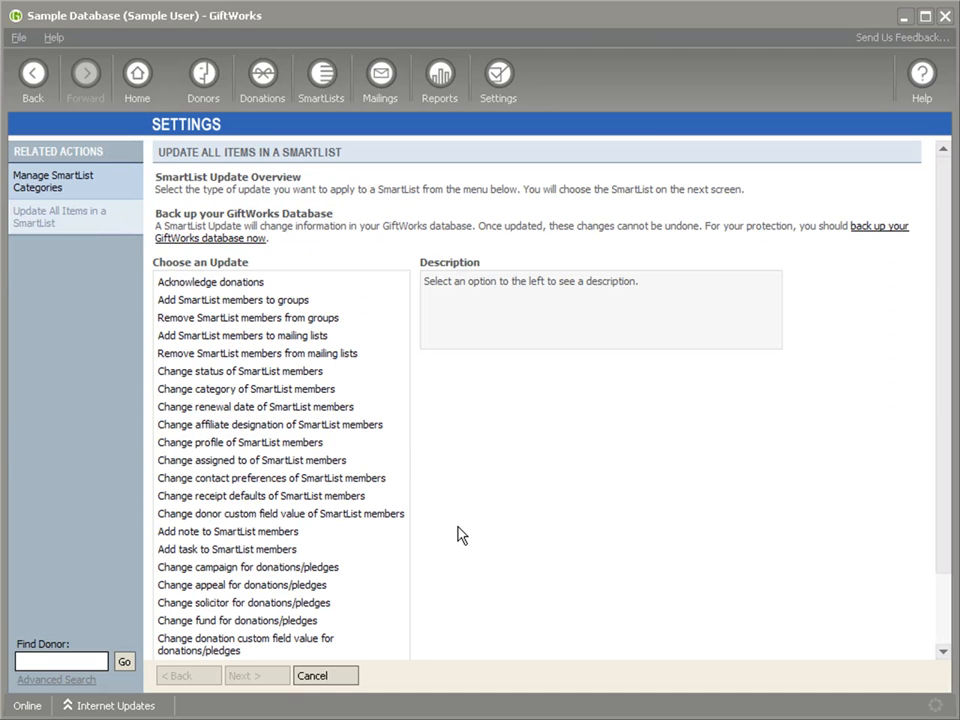
scroll(459, 534, "down", 2)
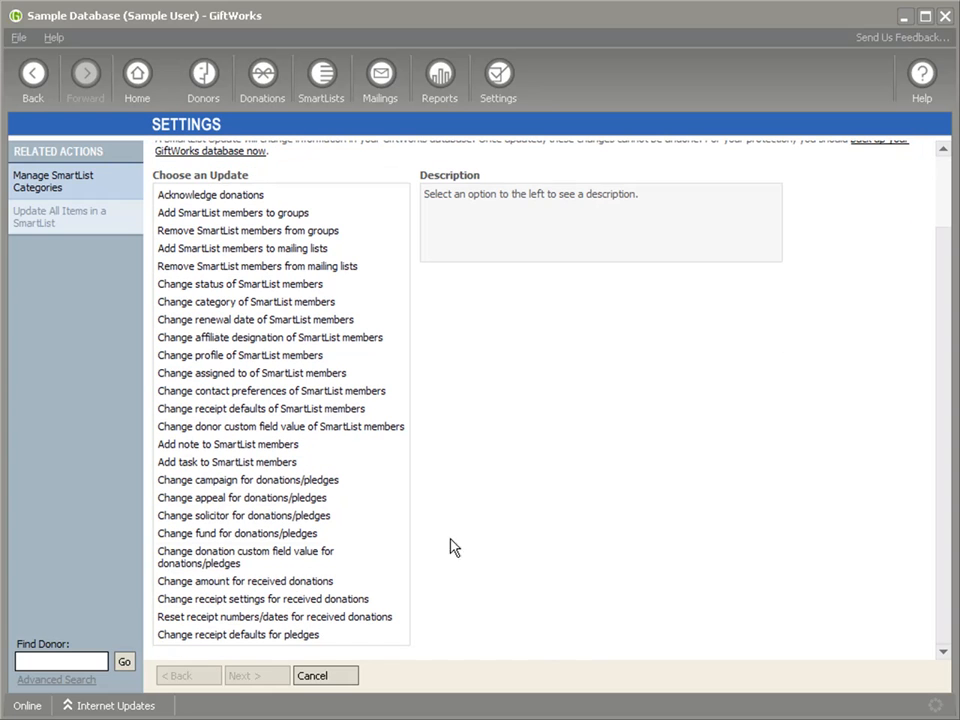
left_click(285, 601)
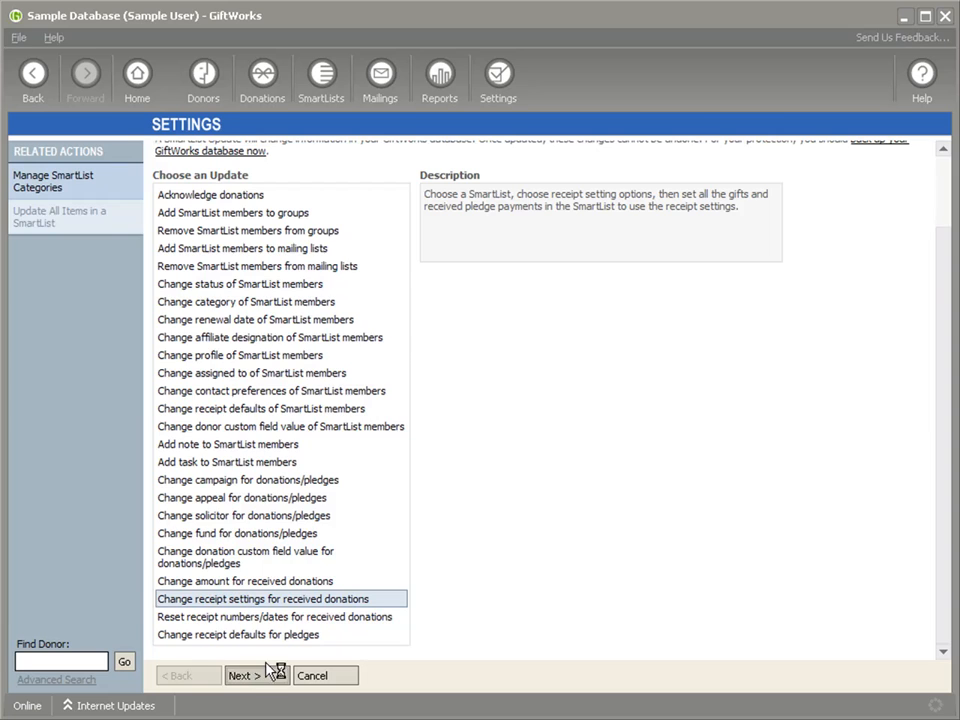
left_click(254, 676)
left_click(400, 273)
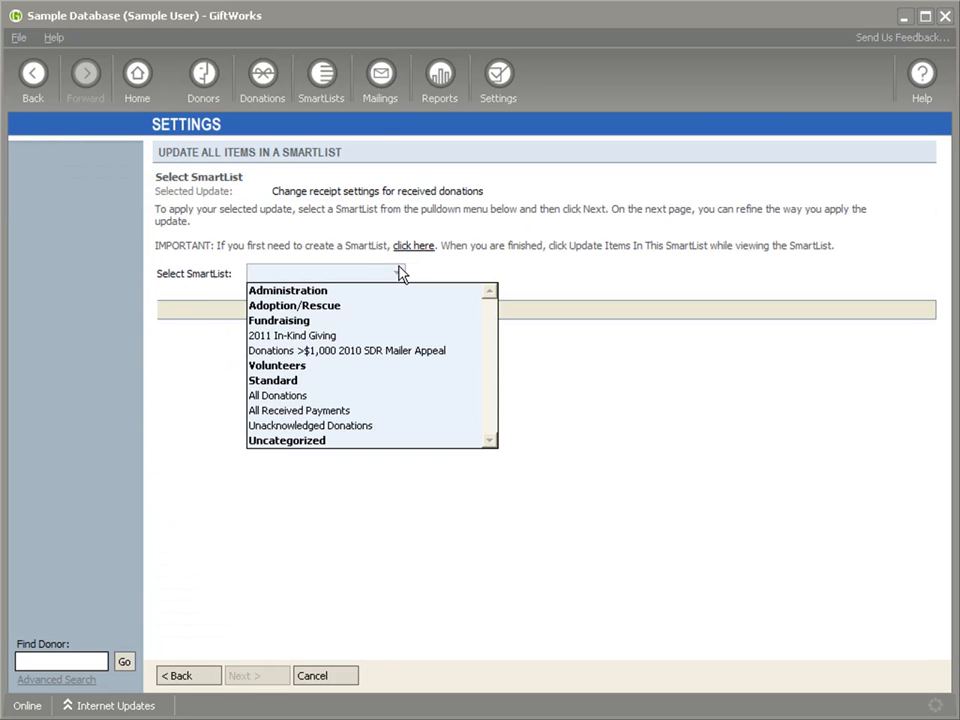
left_click(345, 335)
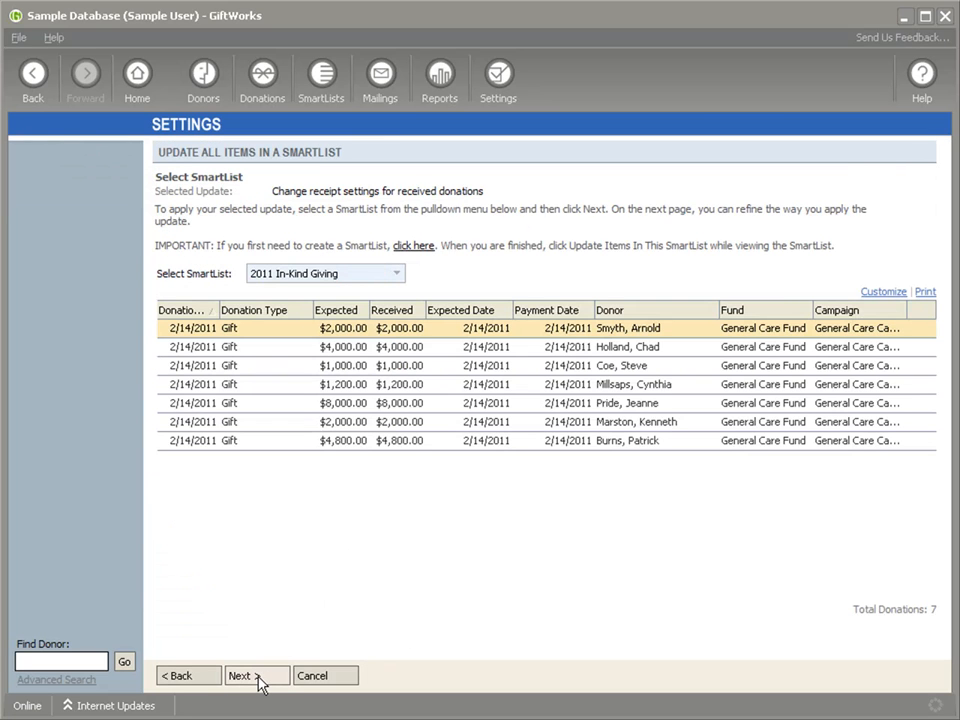
left_click(264, 678)
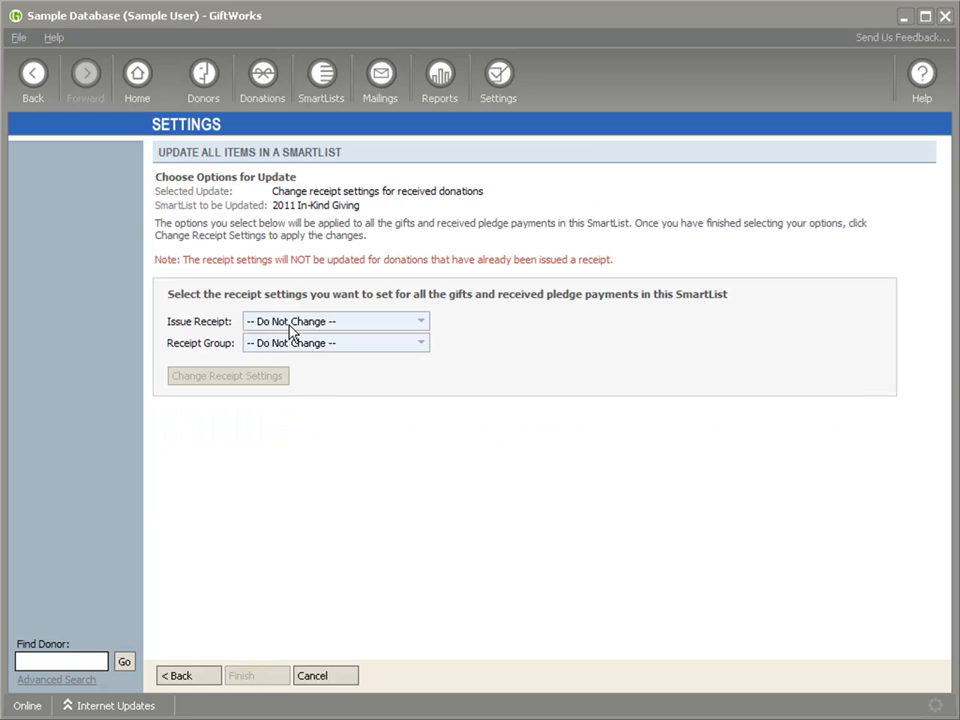
left_click(424, 325)
left_click(398, 330)
left_click(312, 675)
Step: Examine the options for resetting receipt numbers and dates for received donations in the 2011 In-Kind Giving SmartList, and cancel the update
left_click(258, 402)
scroll(318, 518, "down", 3)
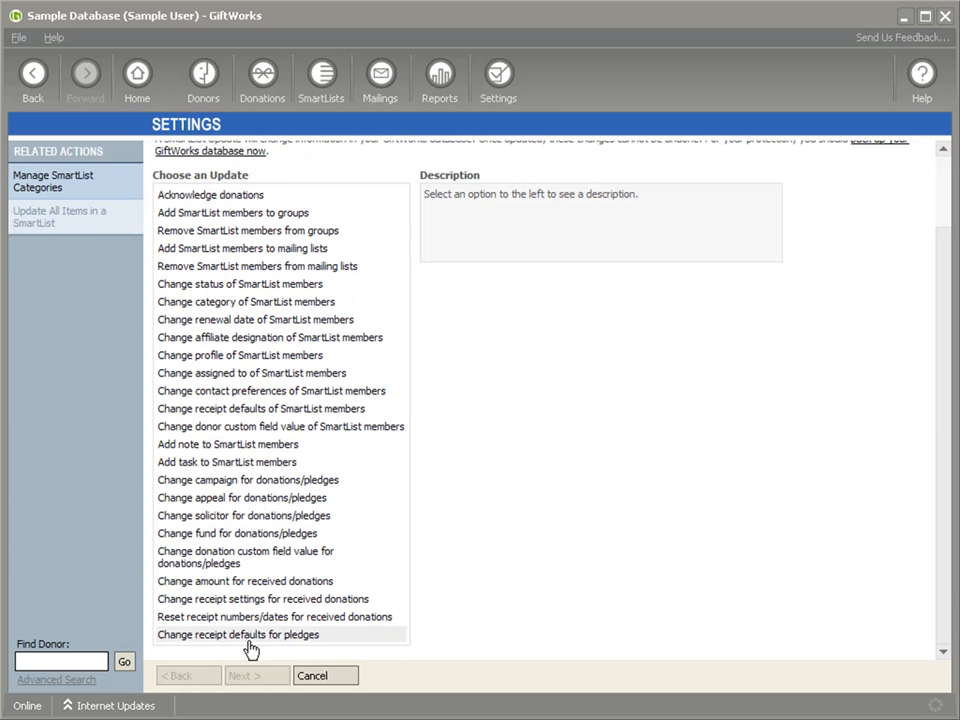
left_click(232, 617)
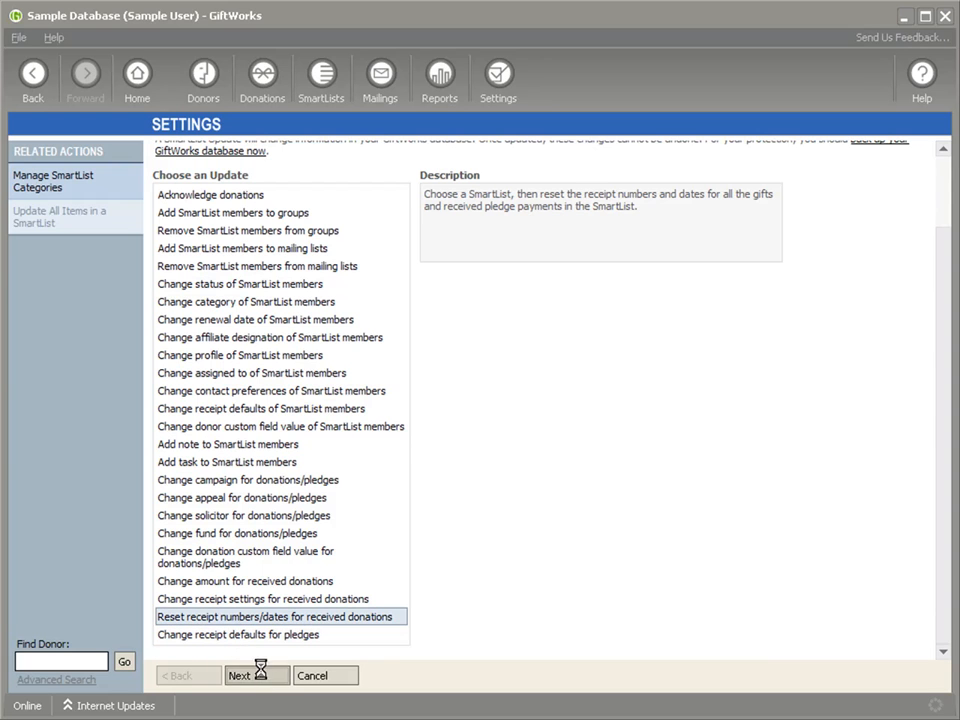
left_click(262, 676)
left_click(379, 276)
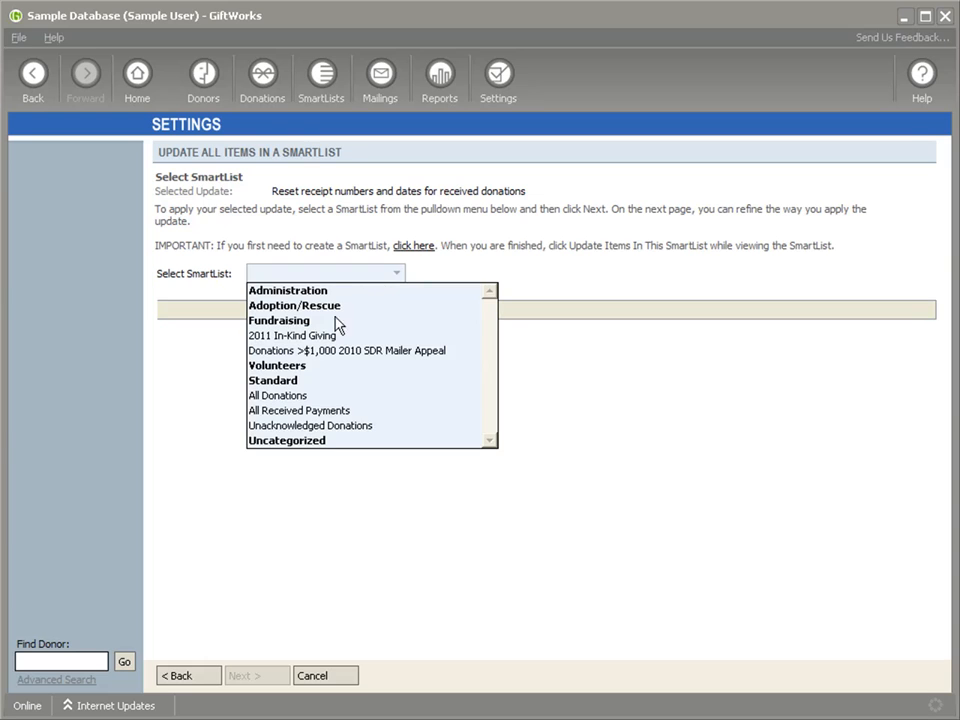
left_click(317, 336)
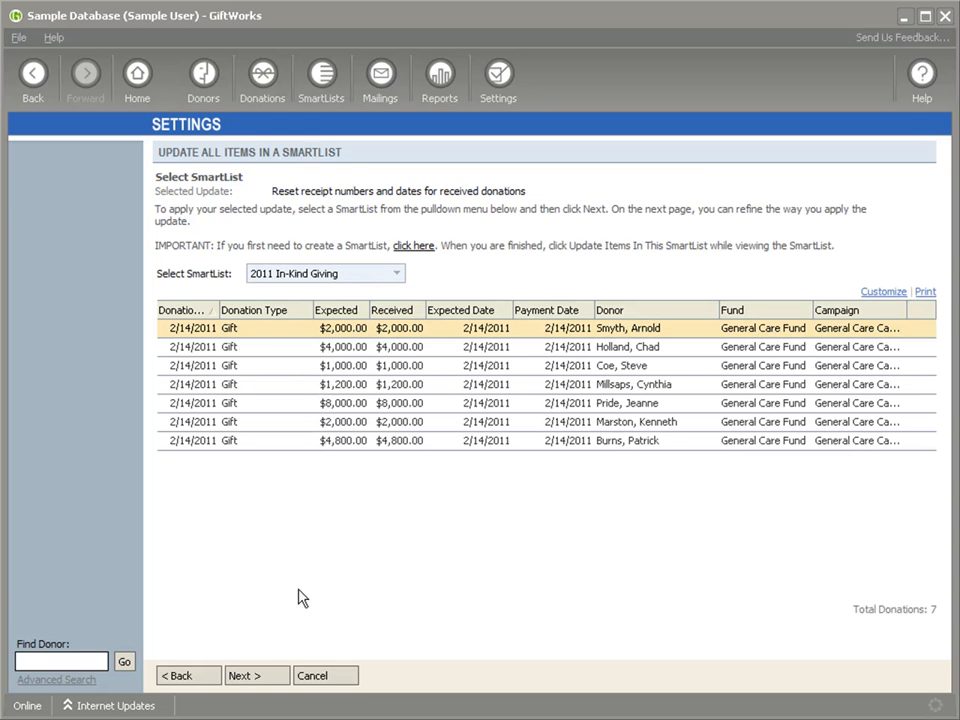
left_click(257, 676)
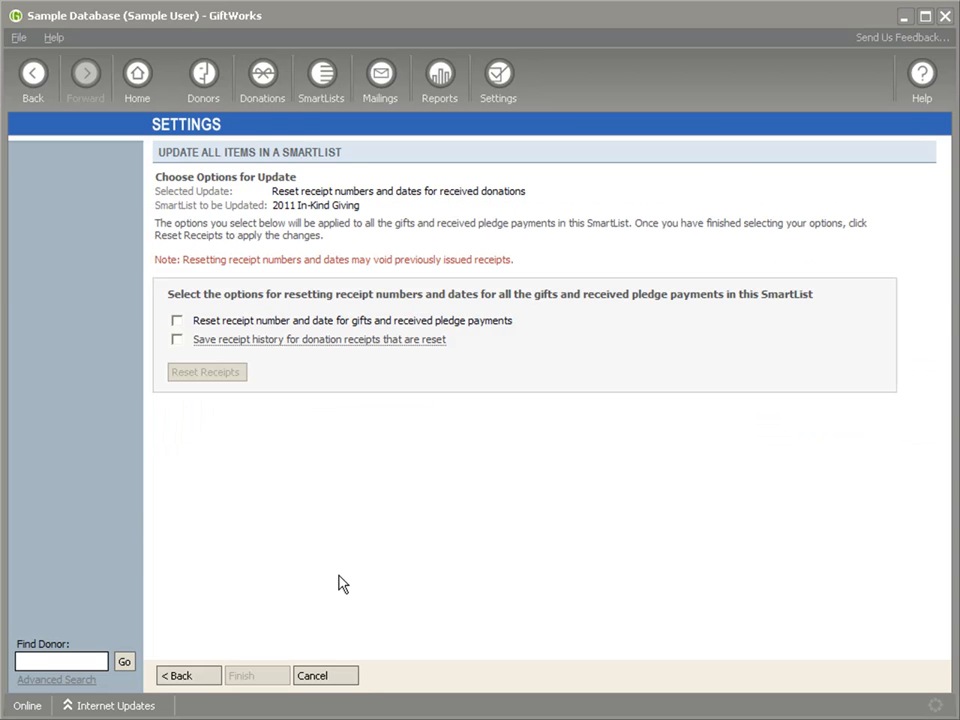
left_click(344, 677)
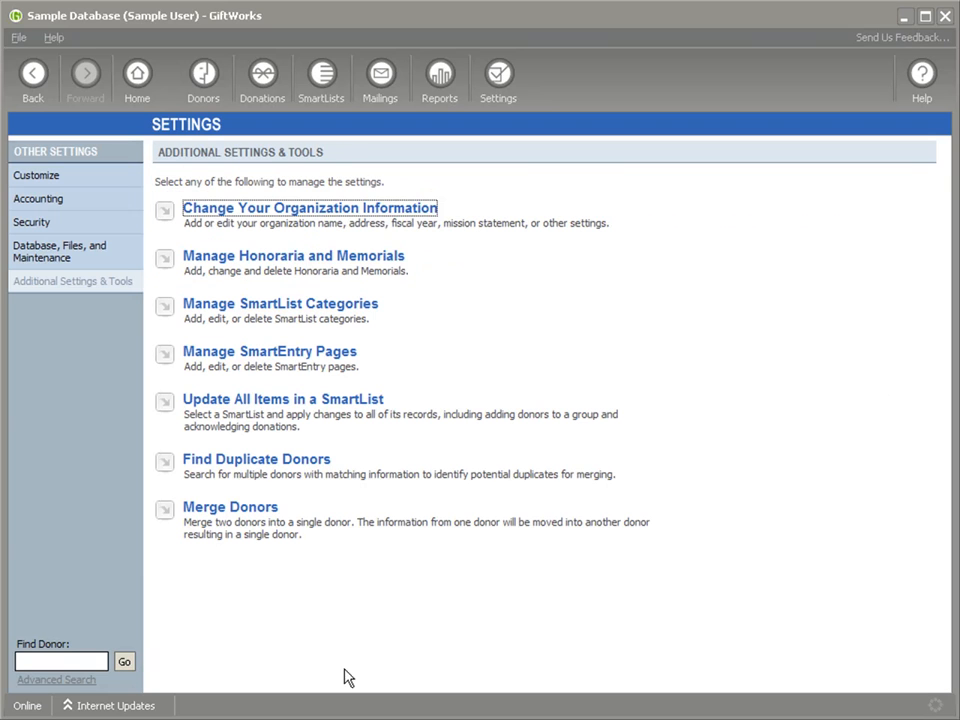